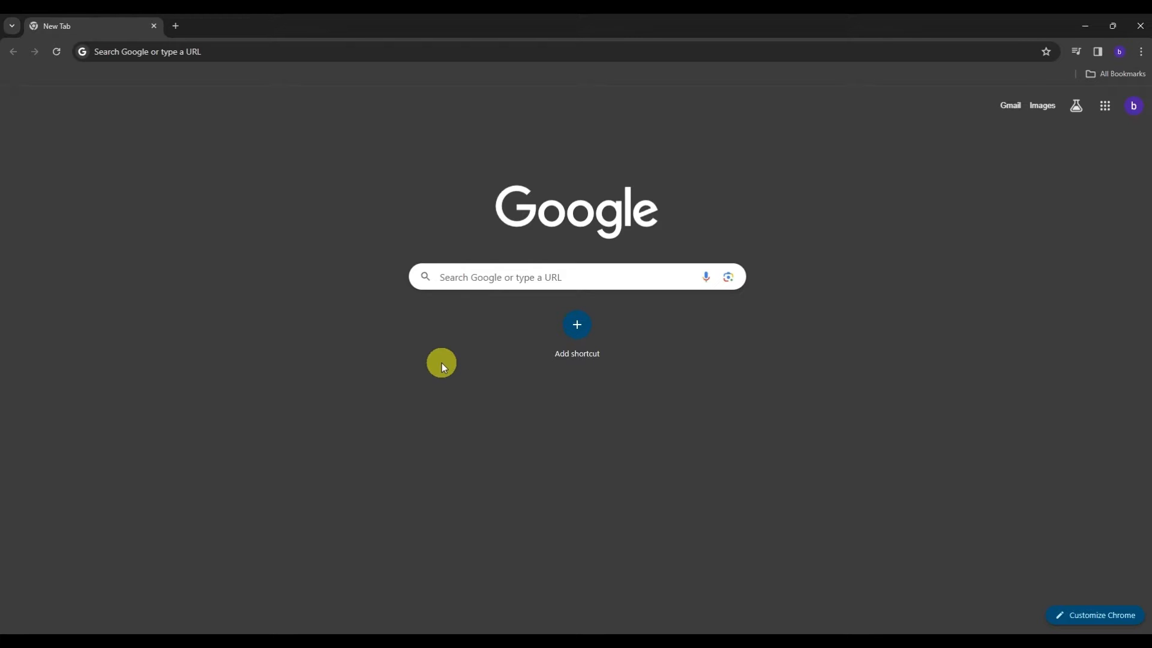
# - Open the website clipchamp.com/en/ in the browser
pyautogui.click(127, 53)
pyautogui.write('clipchamp.com/en/')
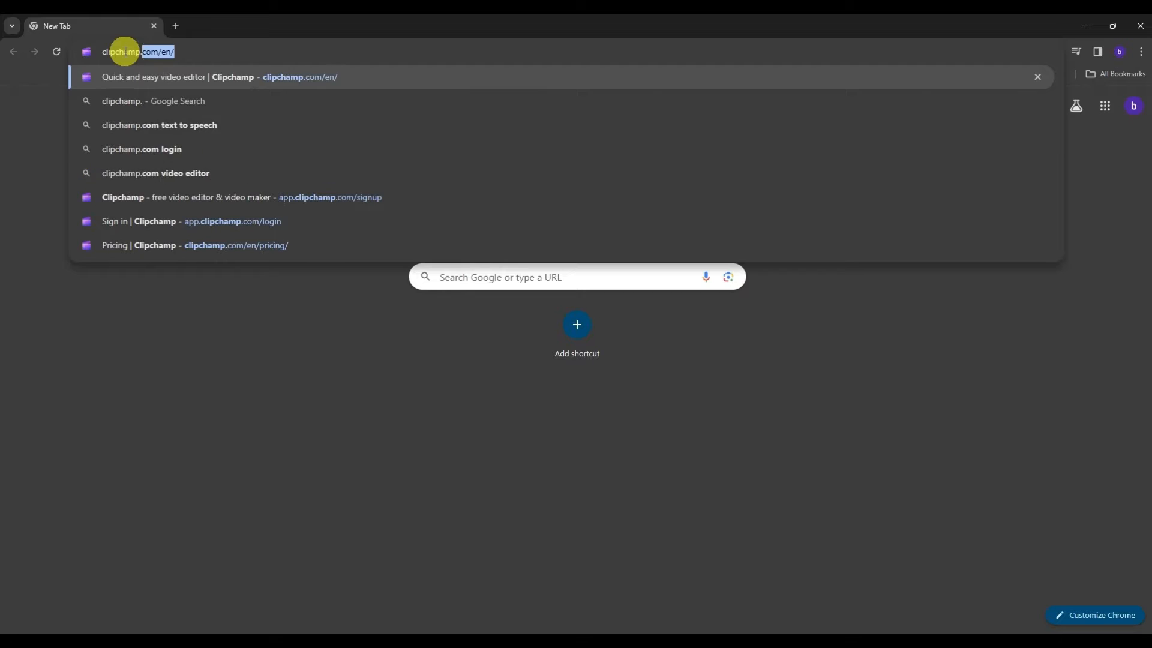
pyautogui.press('Return')
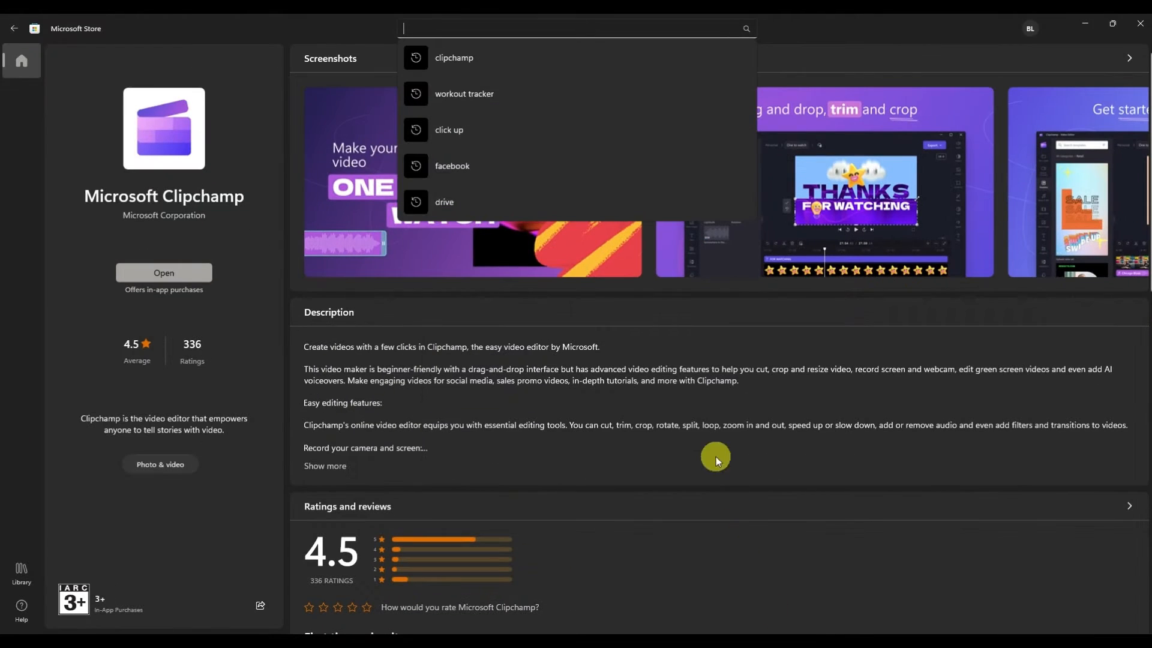
# - In the Microsoft Store, search for "clipchamp" and open the Microsoft Clipchamp app's page
pyautogui.click(454, 64)
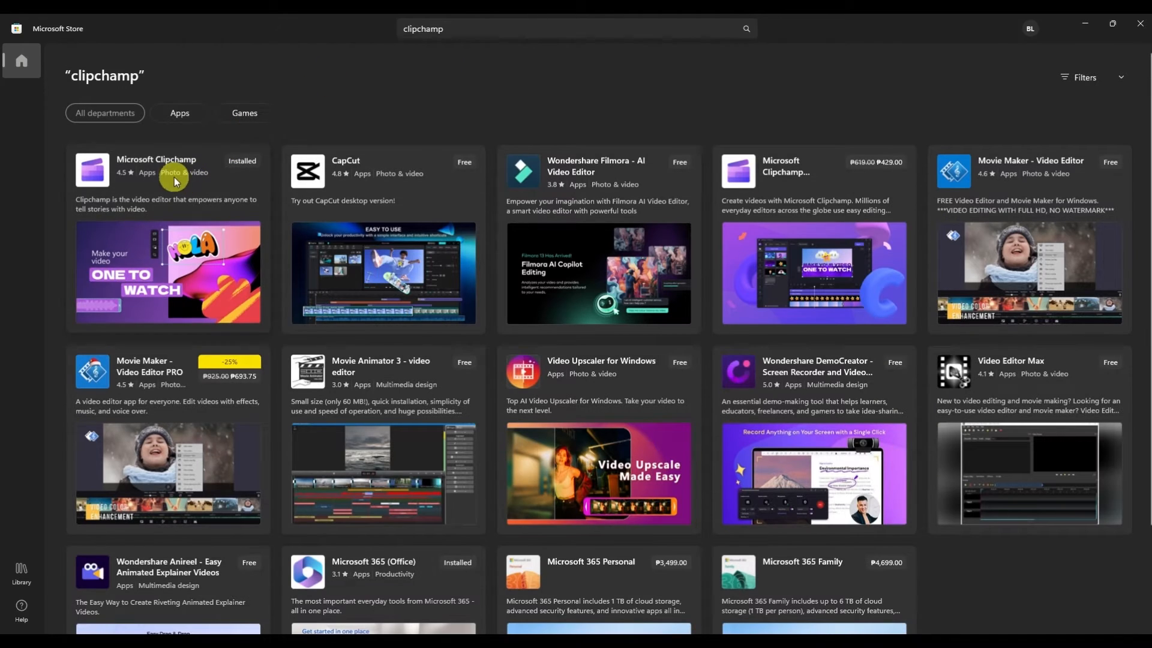
pyautogui.click(163, 169)
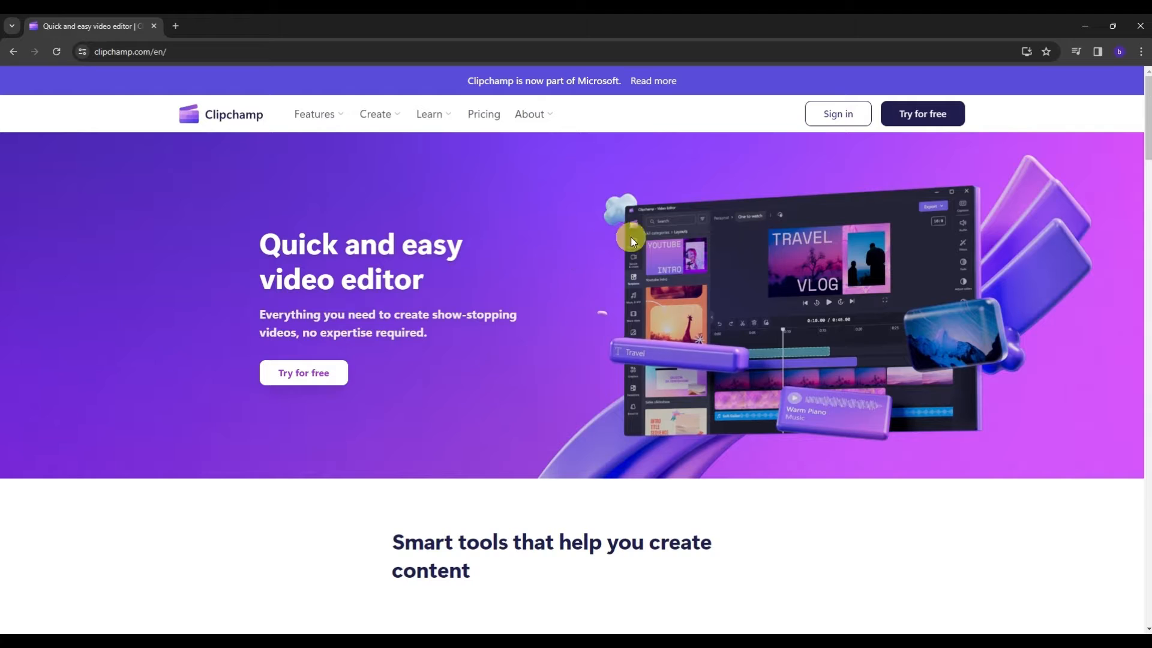
# - Compare the Free and Premium plans on the Clipchamp website's pricing page and start signing up
pyautogui.click(480, 114)
pyautogui.scroll(-2, 469, 143)
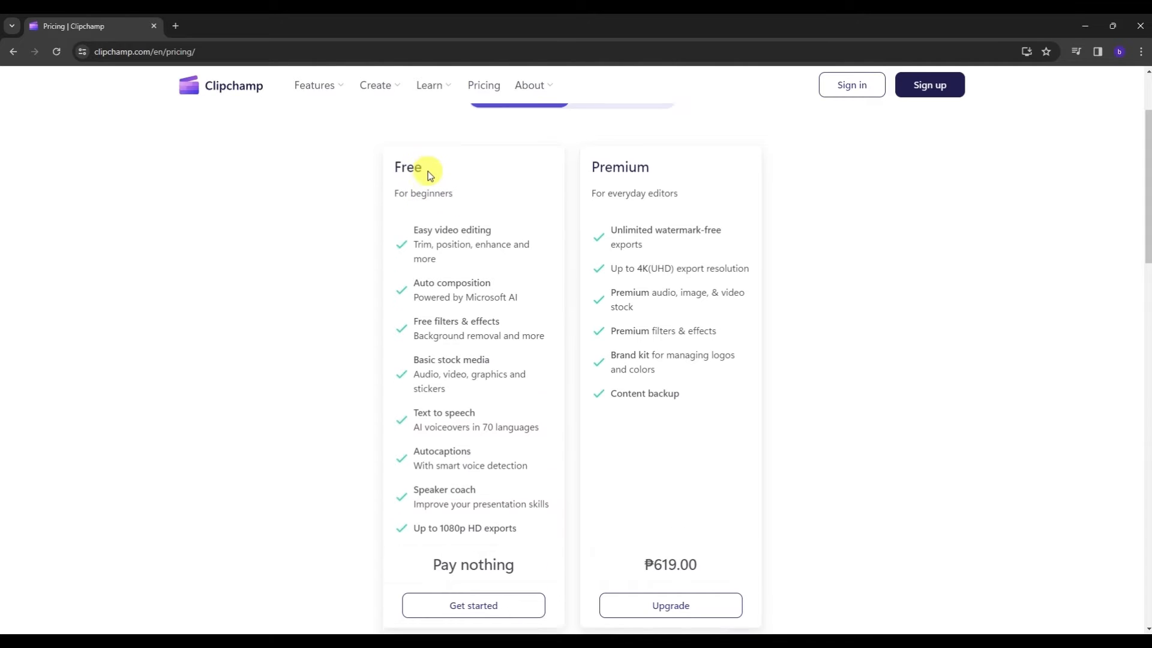
pyautogui.scroll(-2, 428, 174)
pyautogui.scroll(2, 414, 234)
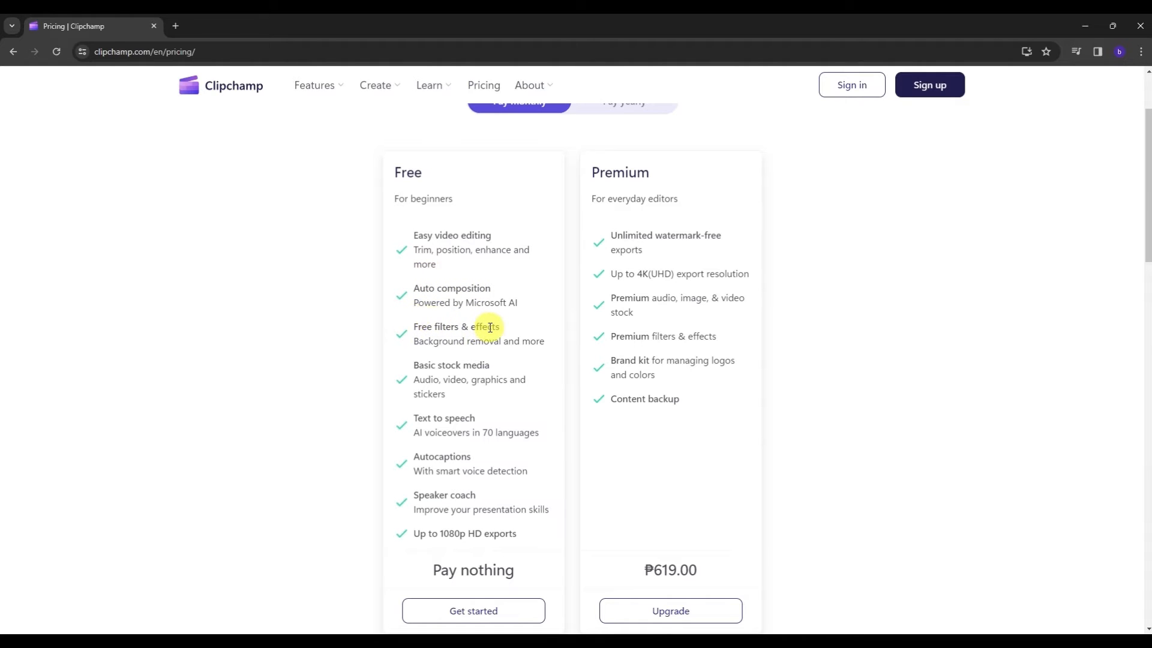
pyautogui.scroll(-2, 429, 309)
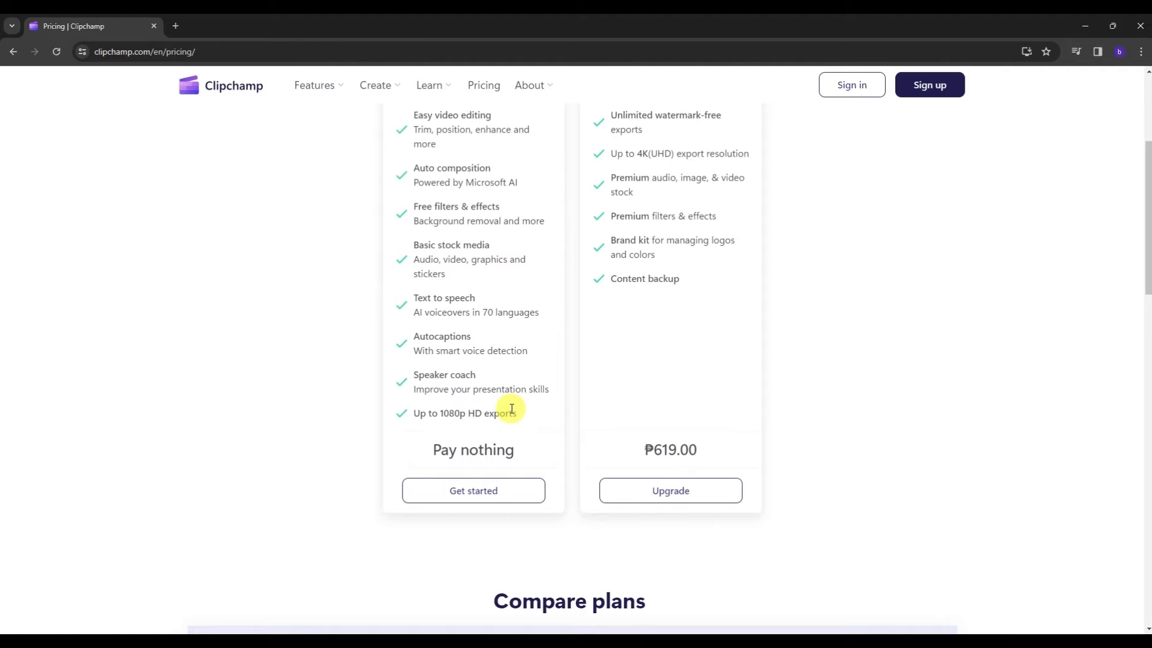
pyautogui.scroll(2, 511, 409)
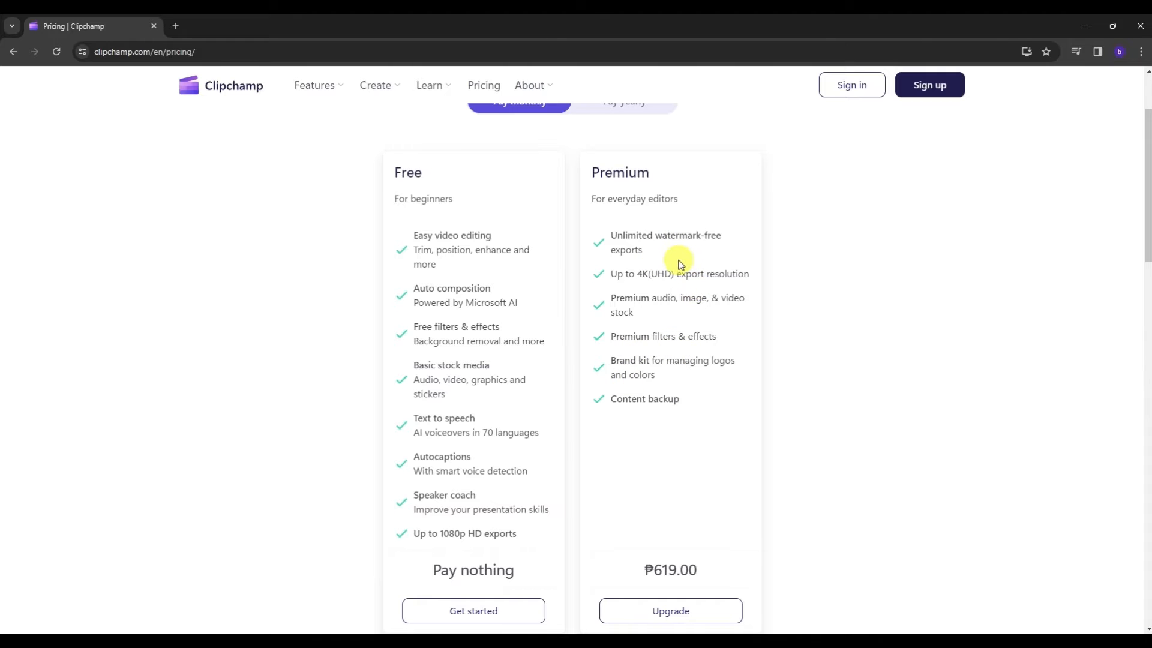
pyautogui.scroll(-2, 677, 264)
pyautogui.scroll(4, 676, 257)
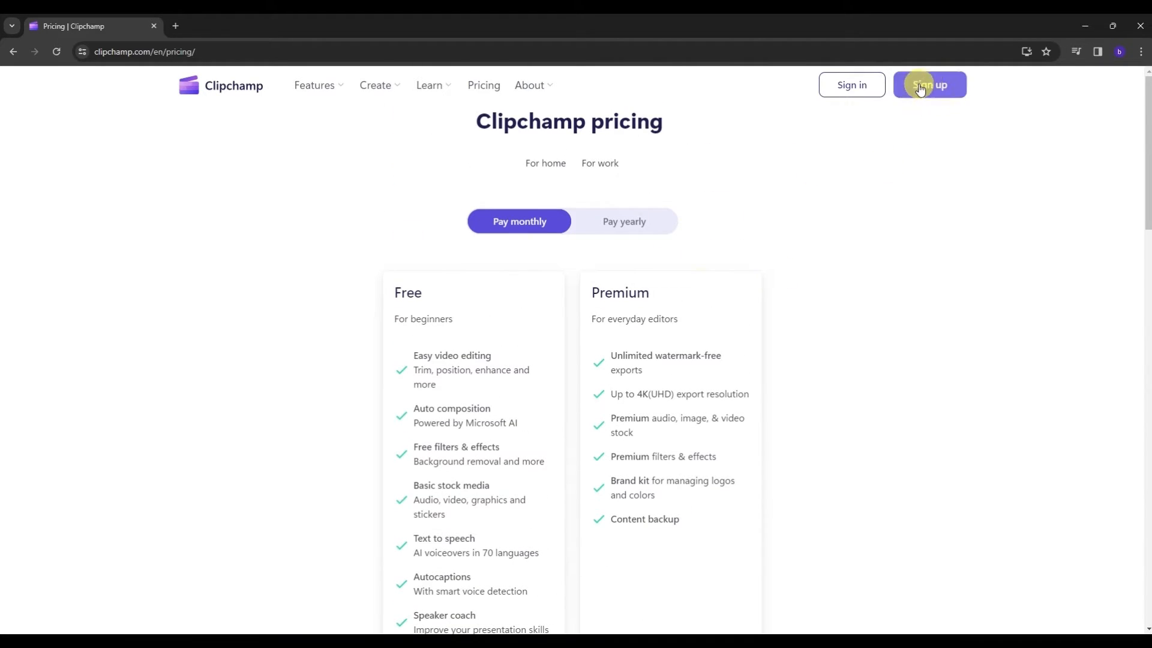
pyautogui.click(919, 87)
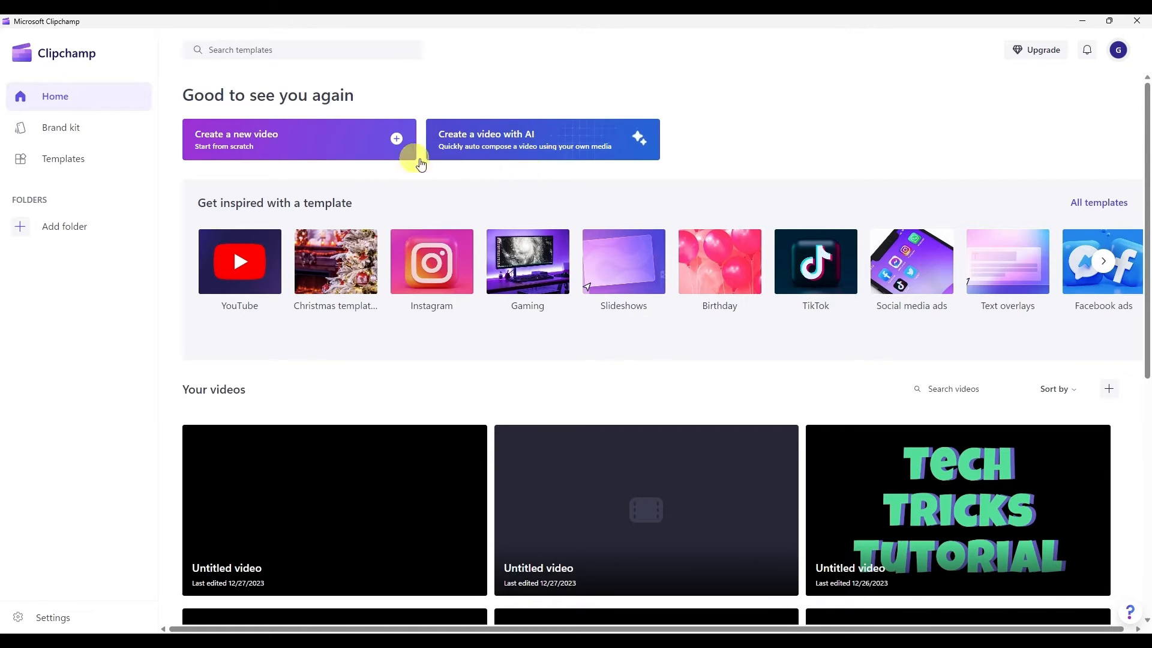
# - In the Microsoft Clipchamp app, examine the brand kit page and the template categories
pyautogui.click(81, 127)
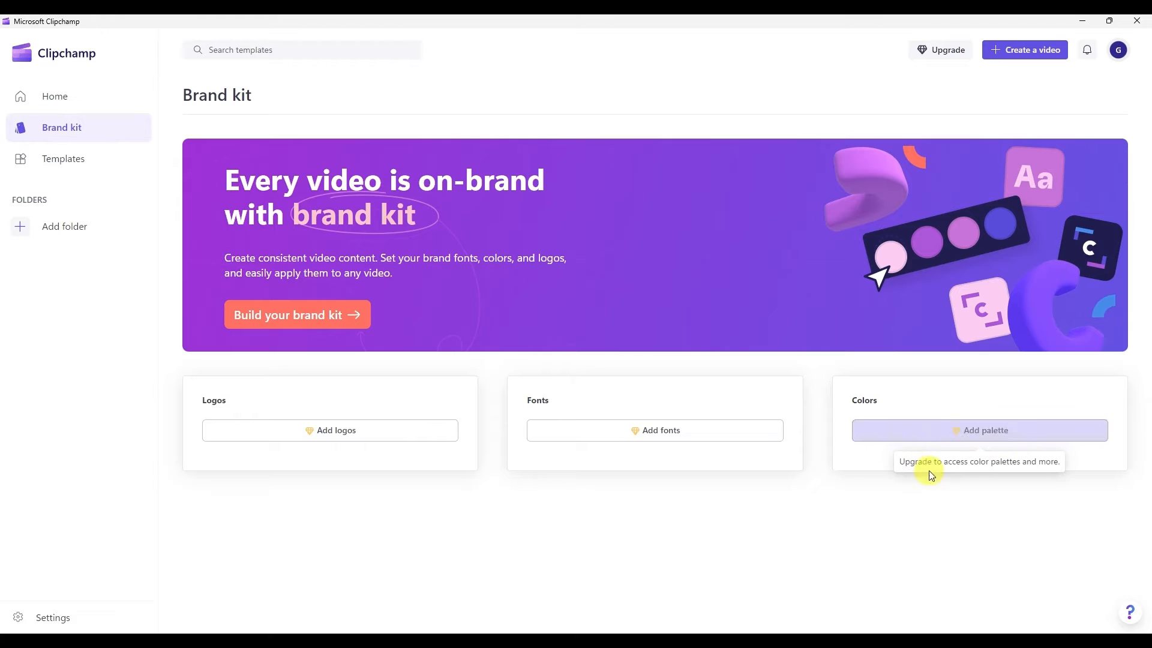
pyautogui.click(80, 159)
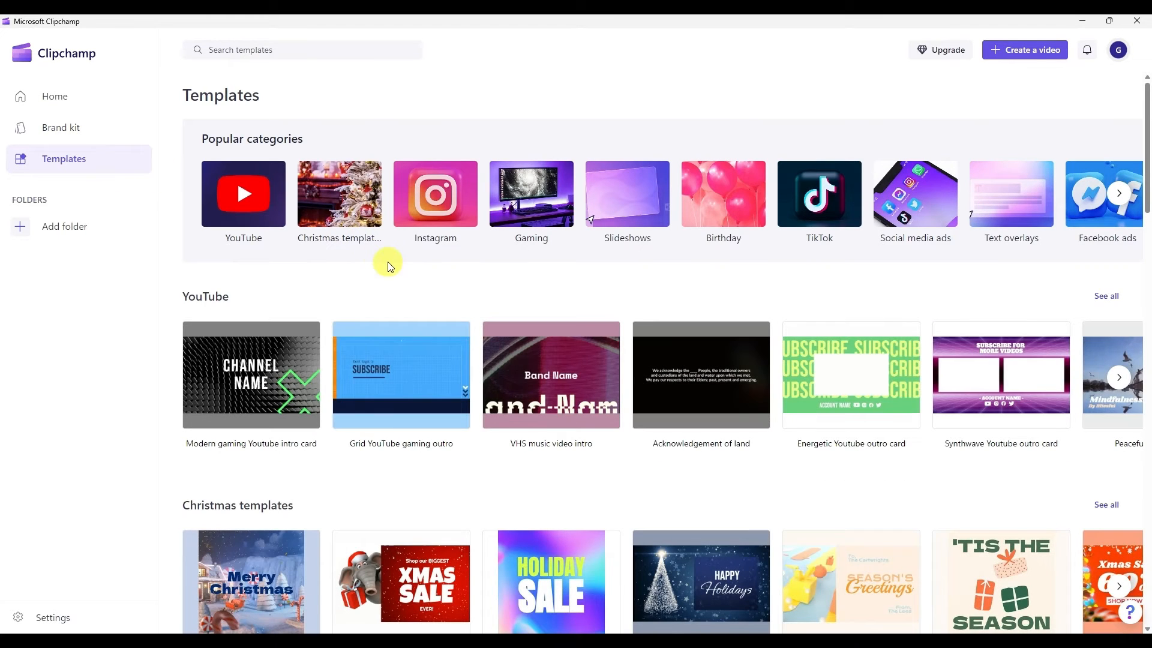
pyautogui.scroll(-3, 386, 263)
pyautogui.scroll(3, 395, 258)
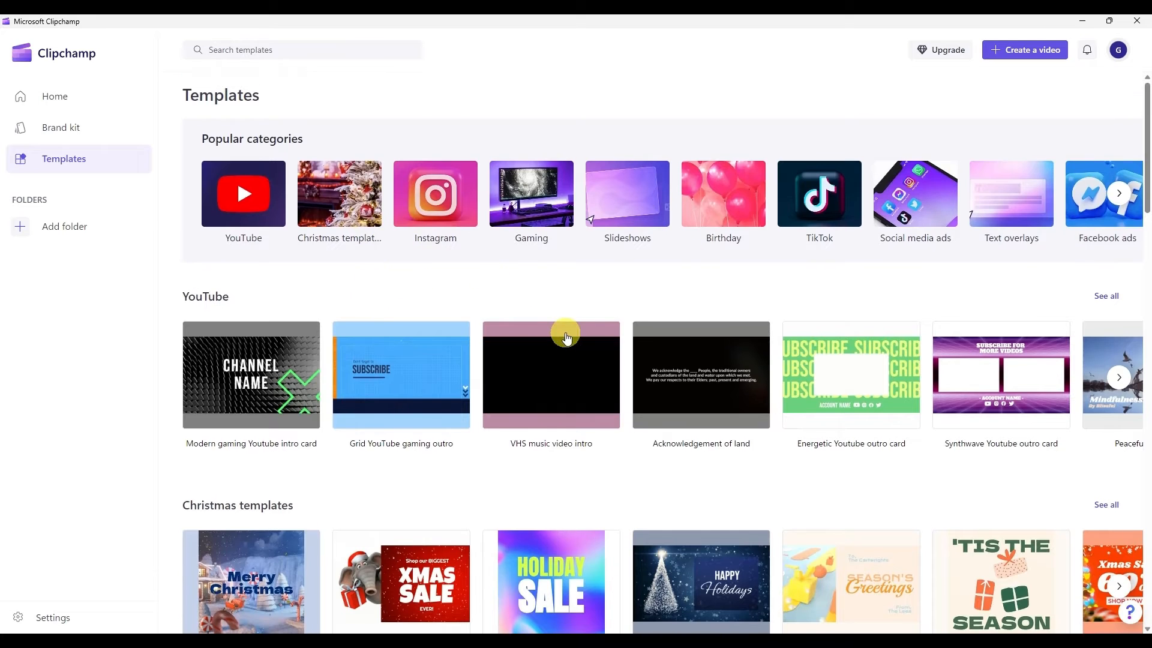
pyautogui.scroll(-3, 493, 312)
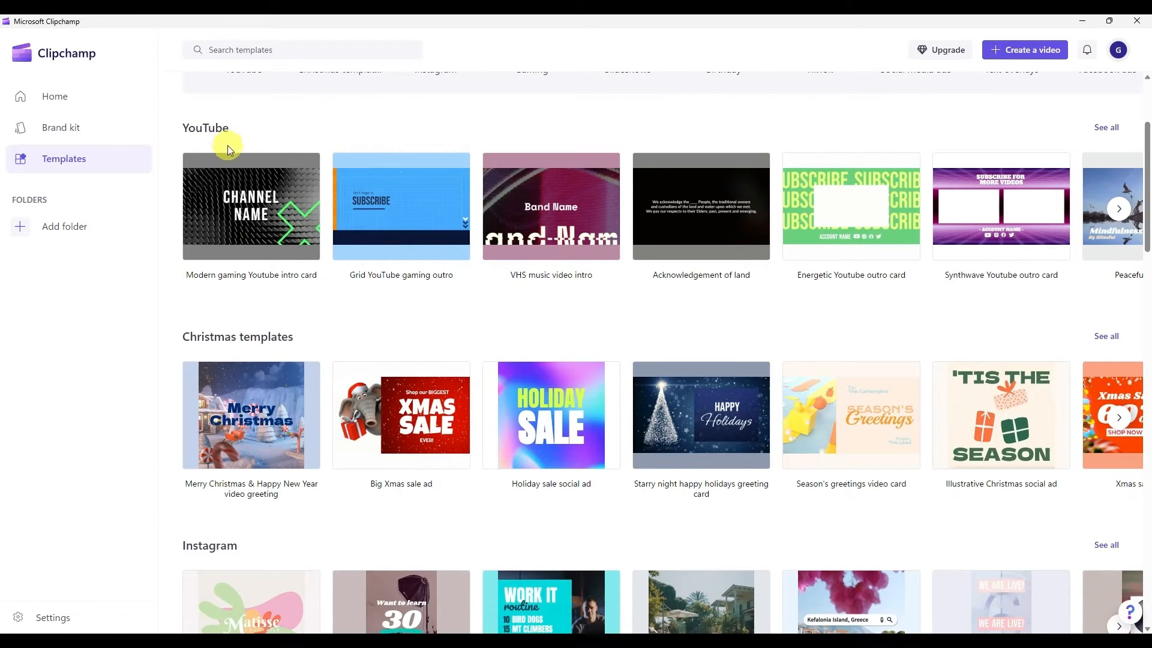
pyautogui.scroll(-2, 232, 343)
pyautogui.scroll(-4, 232, 343)
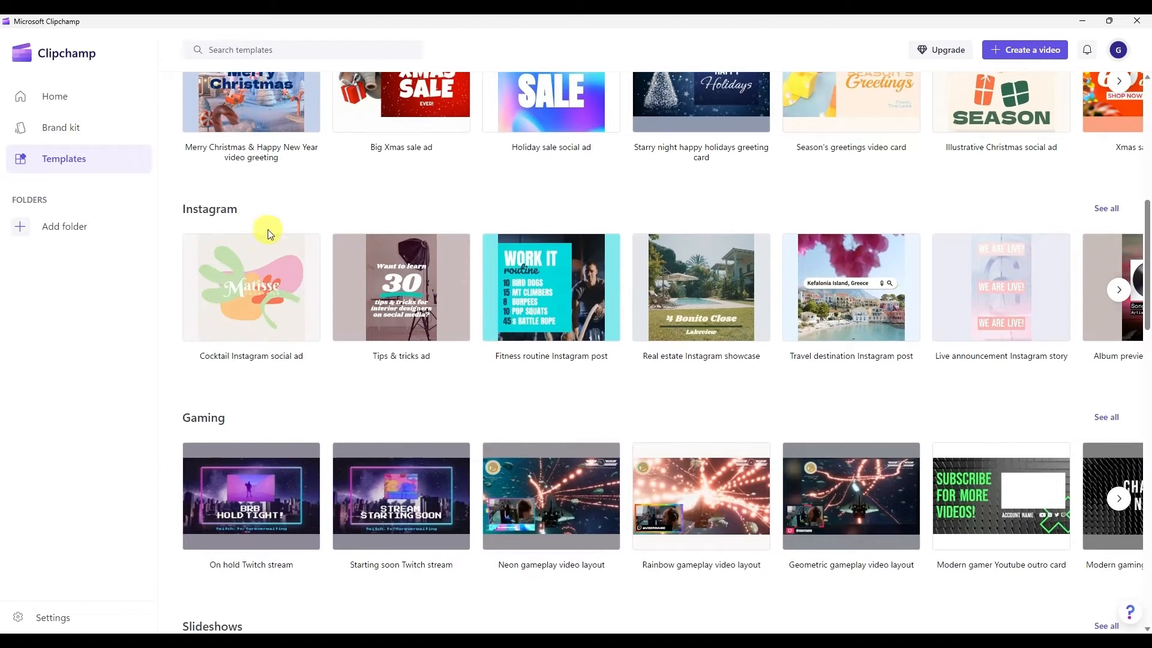
pyautogui.scroll(-3, 207, 408)
pyautogui.scroll(9, 341, 480)
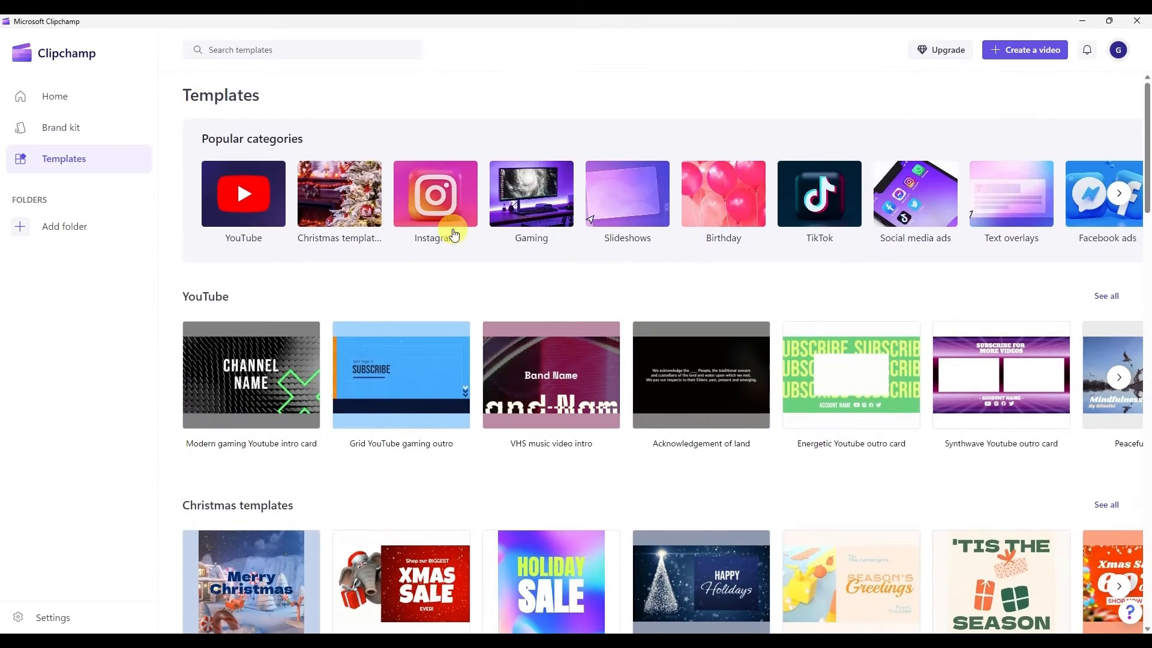
pyautogui.click(25, 231)
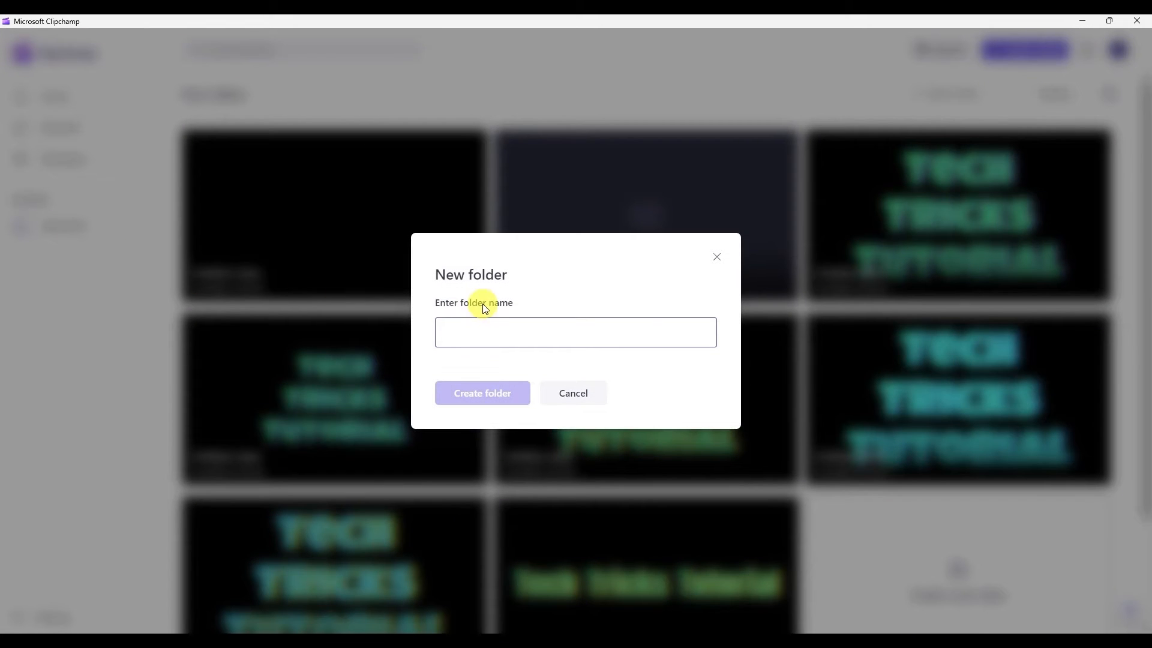
pyautogui.click(465, 338)
pyautogui.click(716, 264)
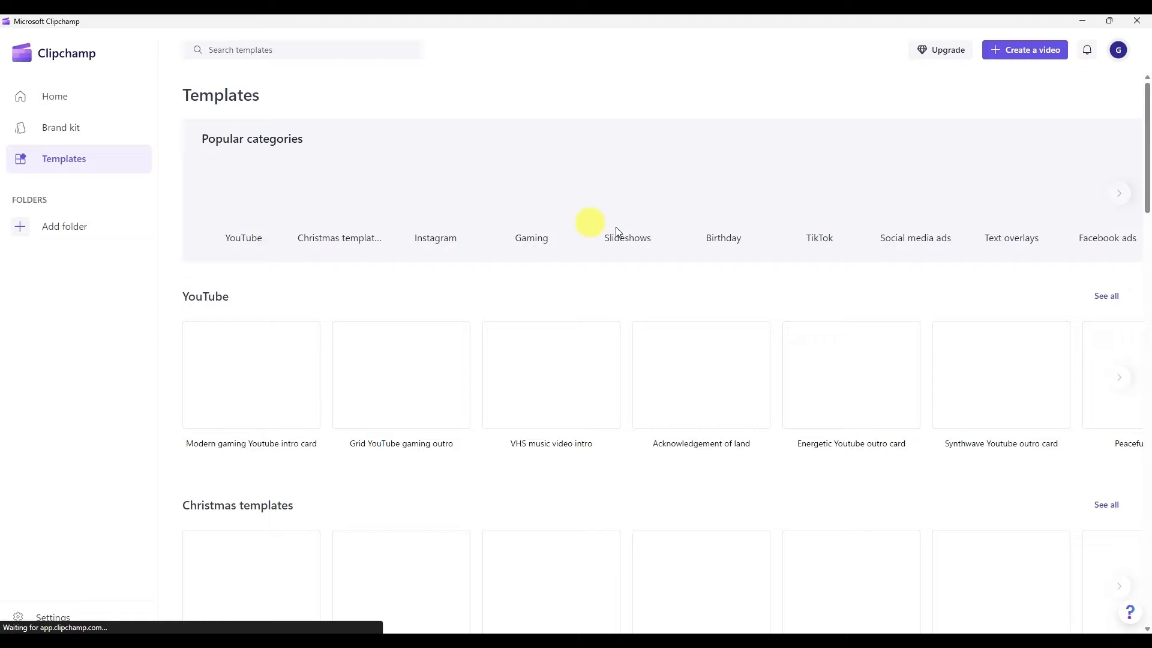
# - Return to the home page and look through the existing projects under Your videos
pyautogui.click(67, 99)
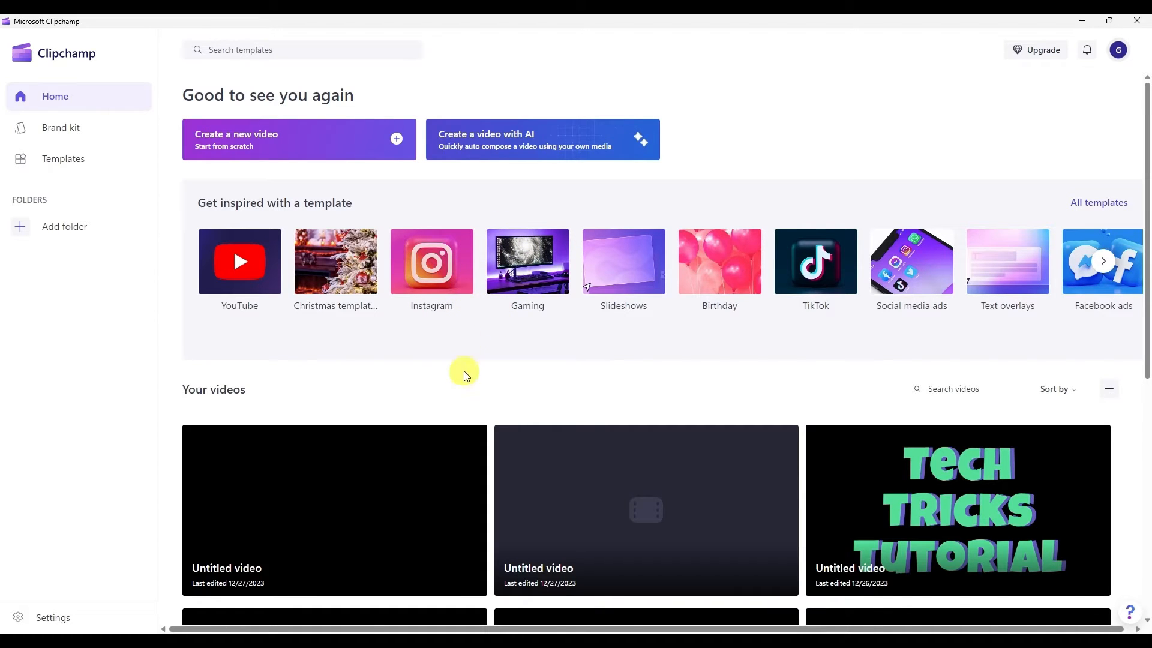
pyautogui.scroll(-5, 463, 376)
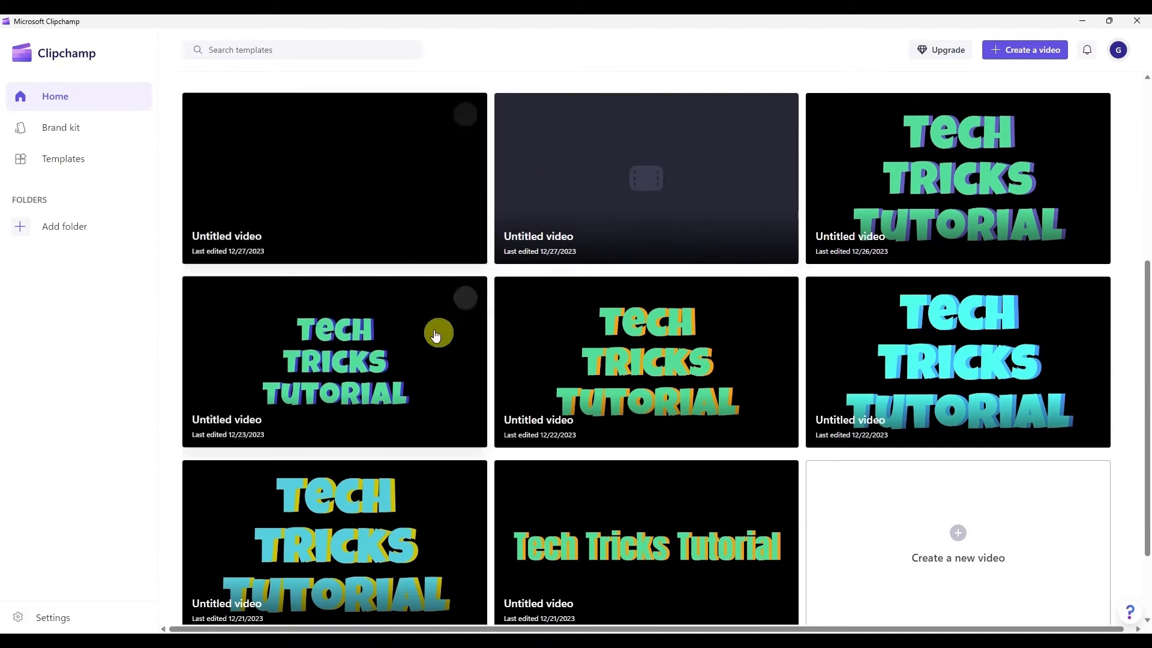
pyautogui.scroll(-4, 489, 192)
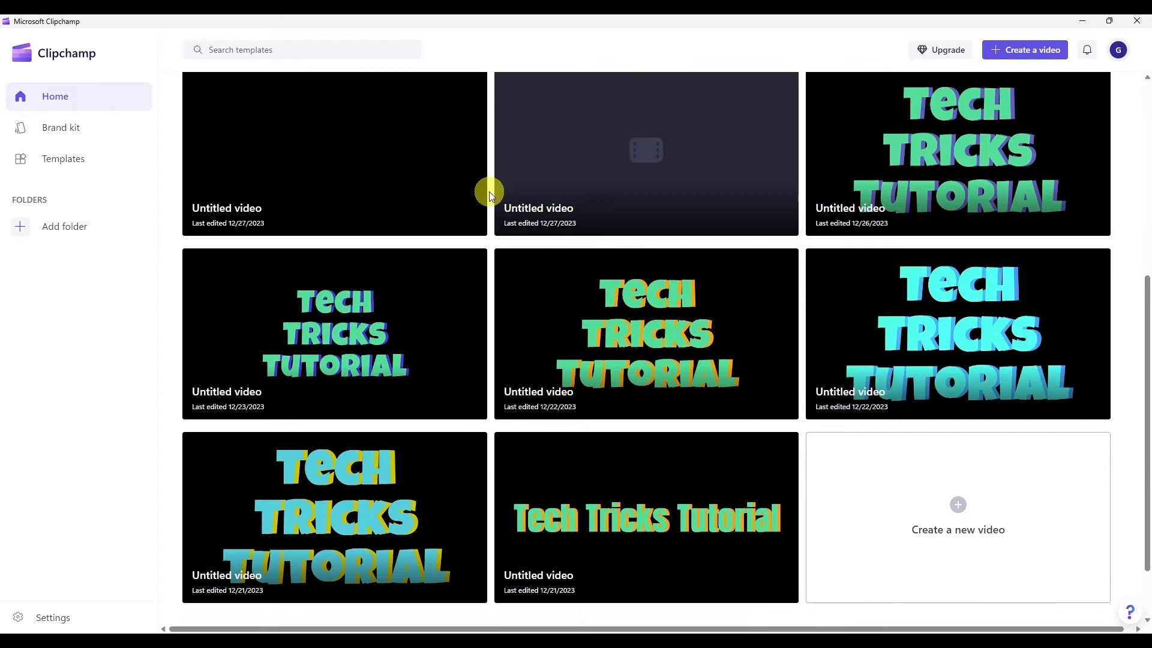
pyautogui.scroll(-3, 489, 195)
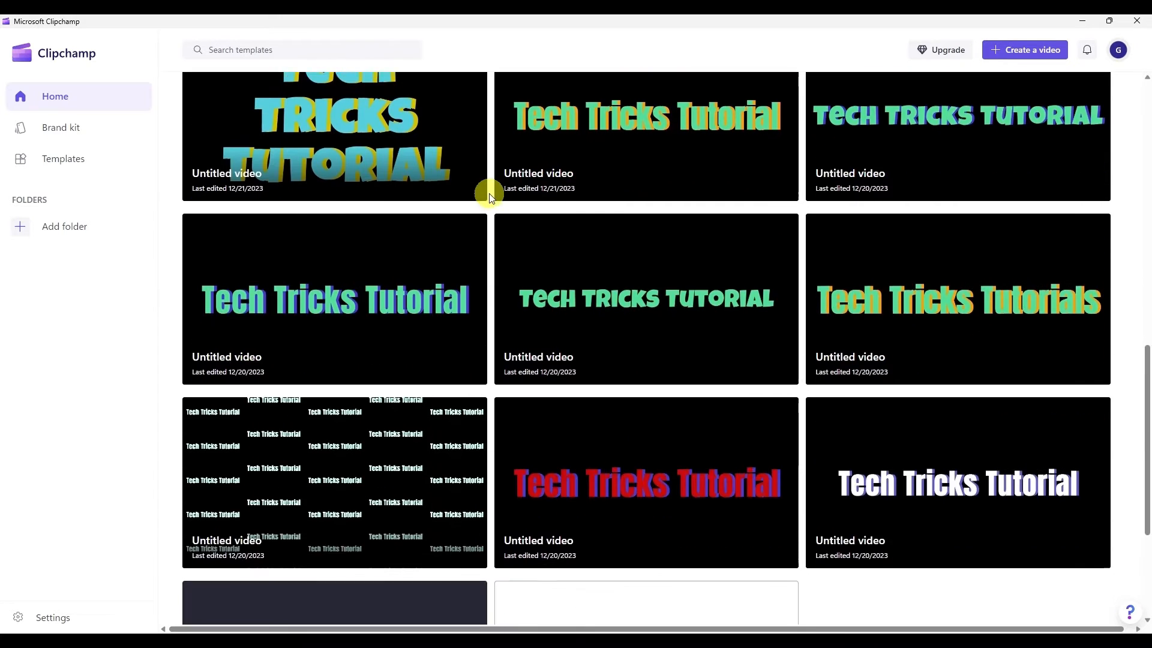
pyautogui.scroll(5, 504, 210)
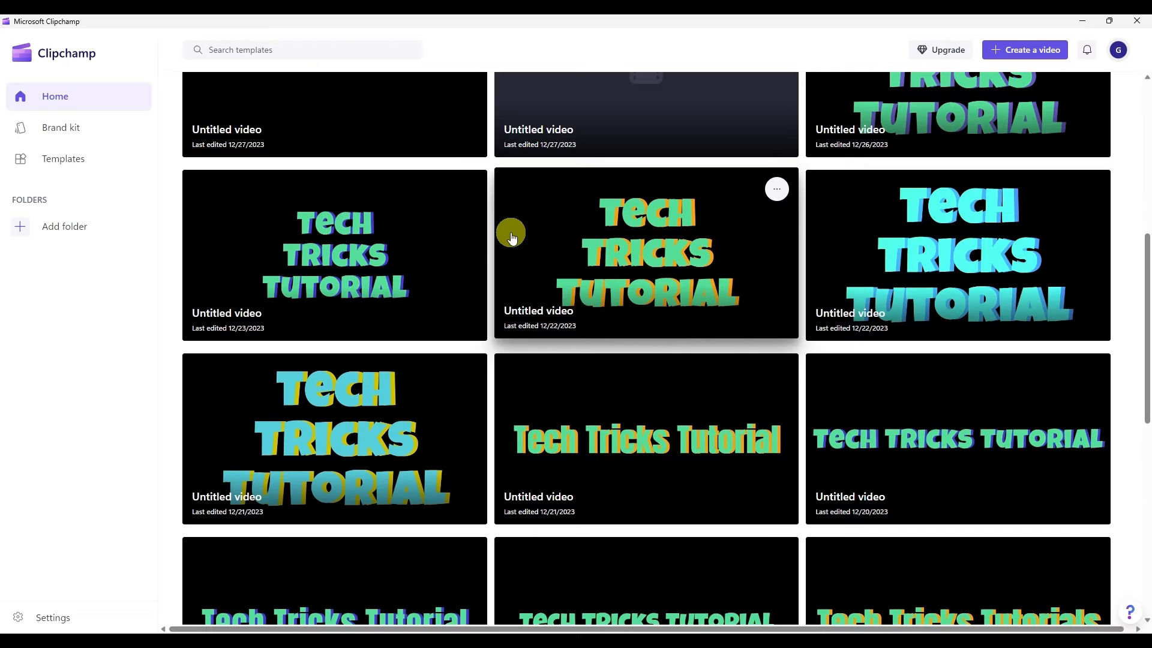
pyautogui.scroll(7, 513, 237)
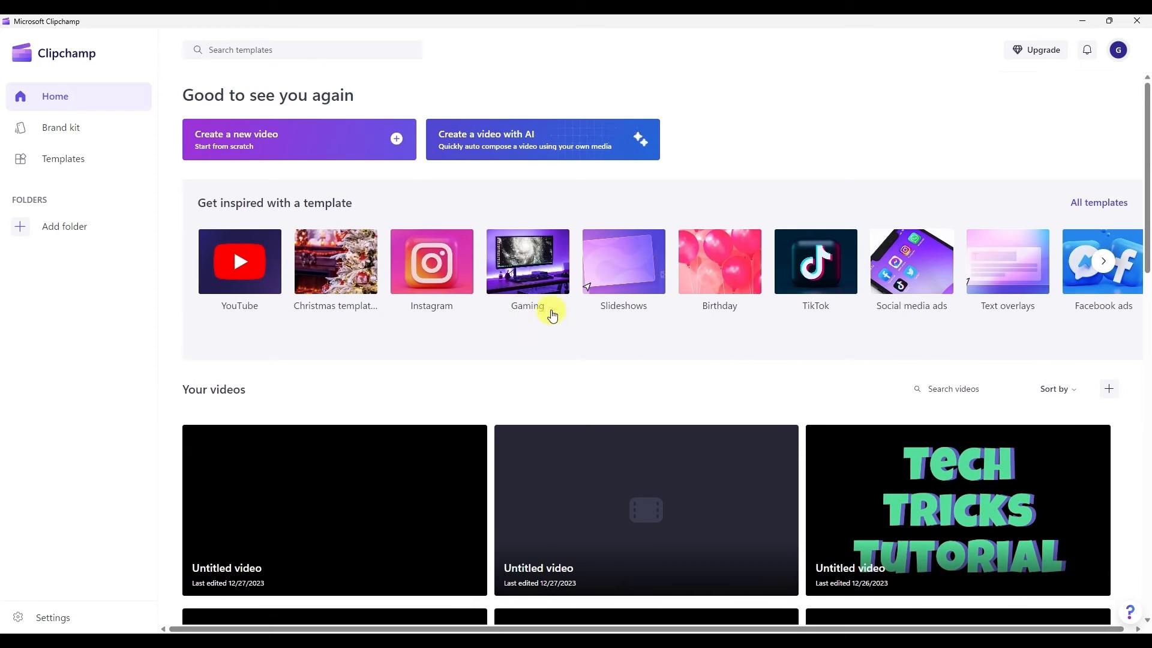
# - Create a new video from scratch and view its media import sources and recording options
pyautogui.click(254, 146)
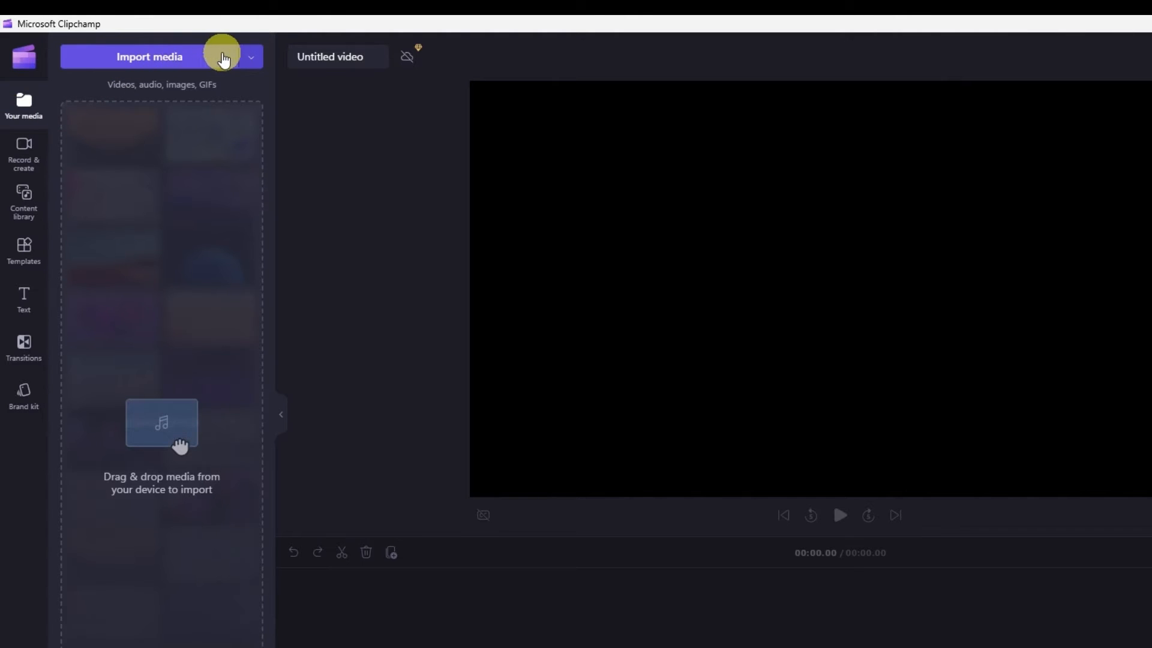
pyautogui.click(249, 56)
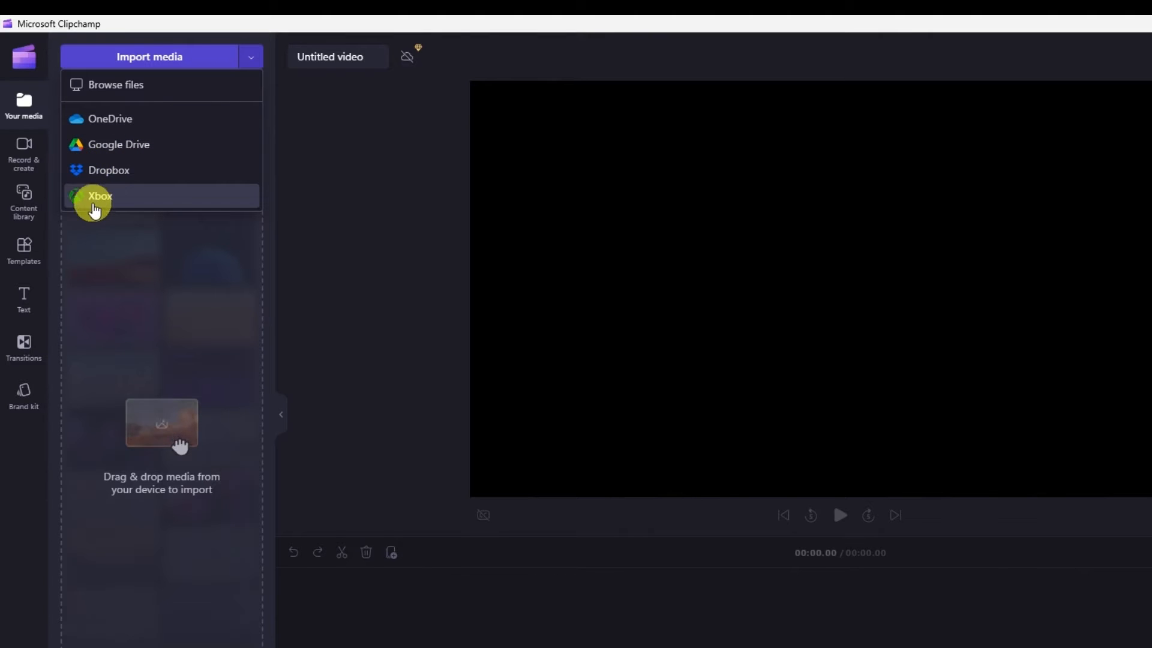
pyautogui.click(27, 156)
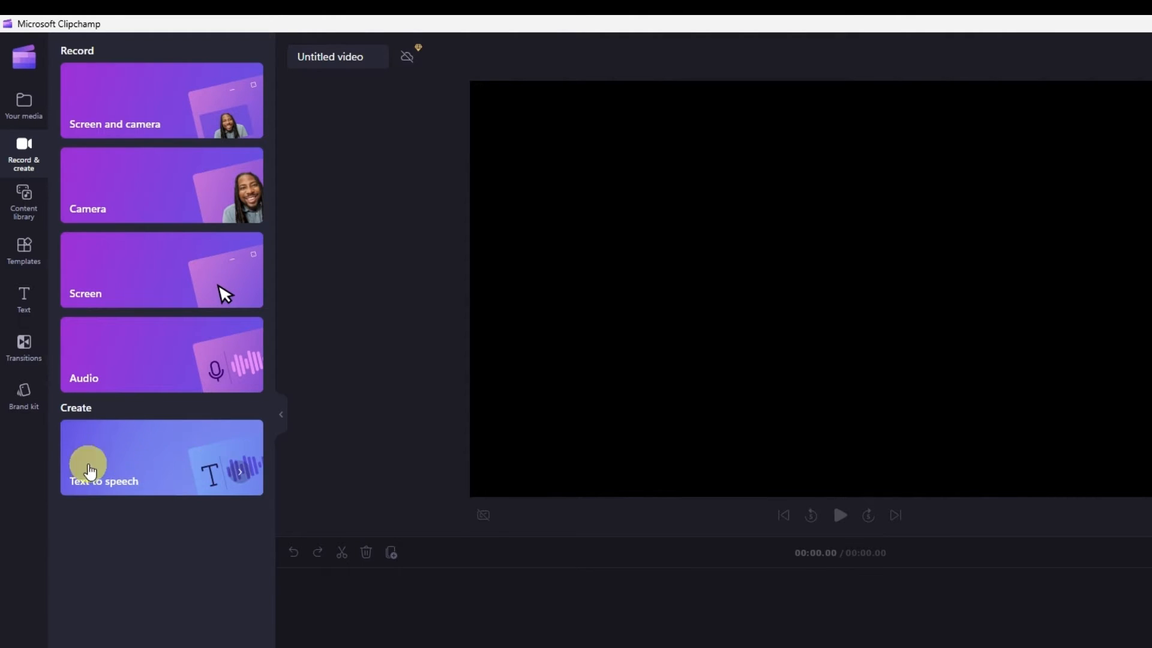
# - Clear the previous search in the content library and browse all of its content categories
pyautogui.click(27, 196)
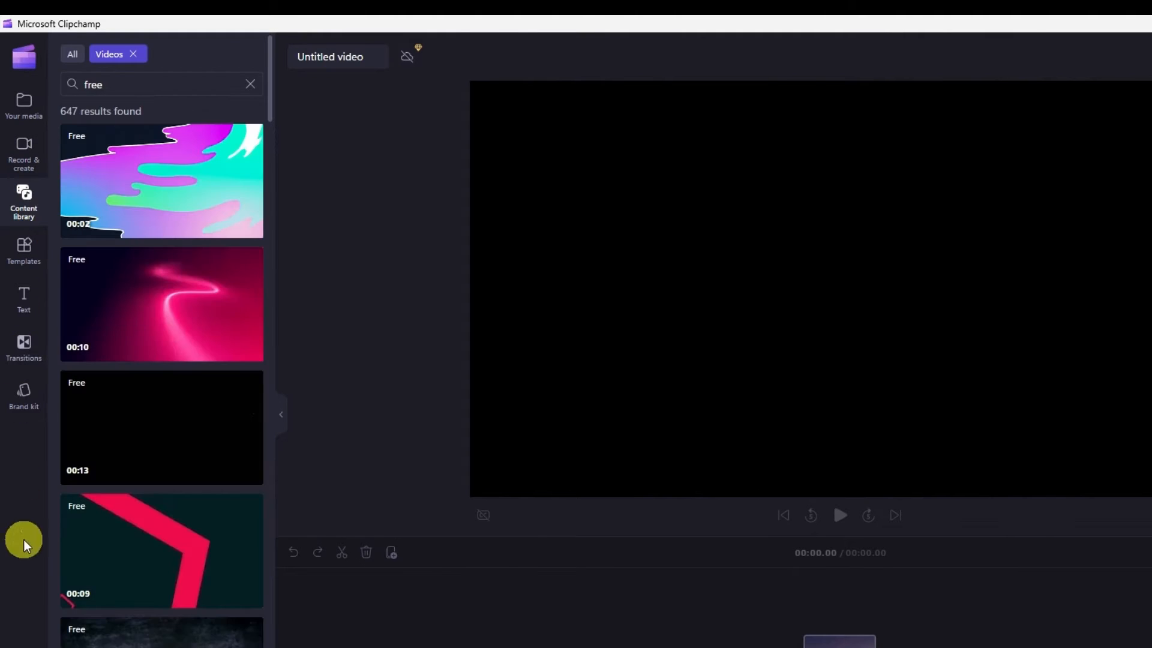
pyautogui.moveTo(198, 192)
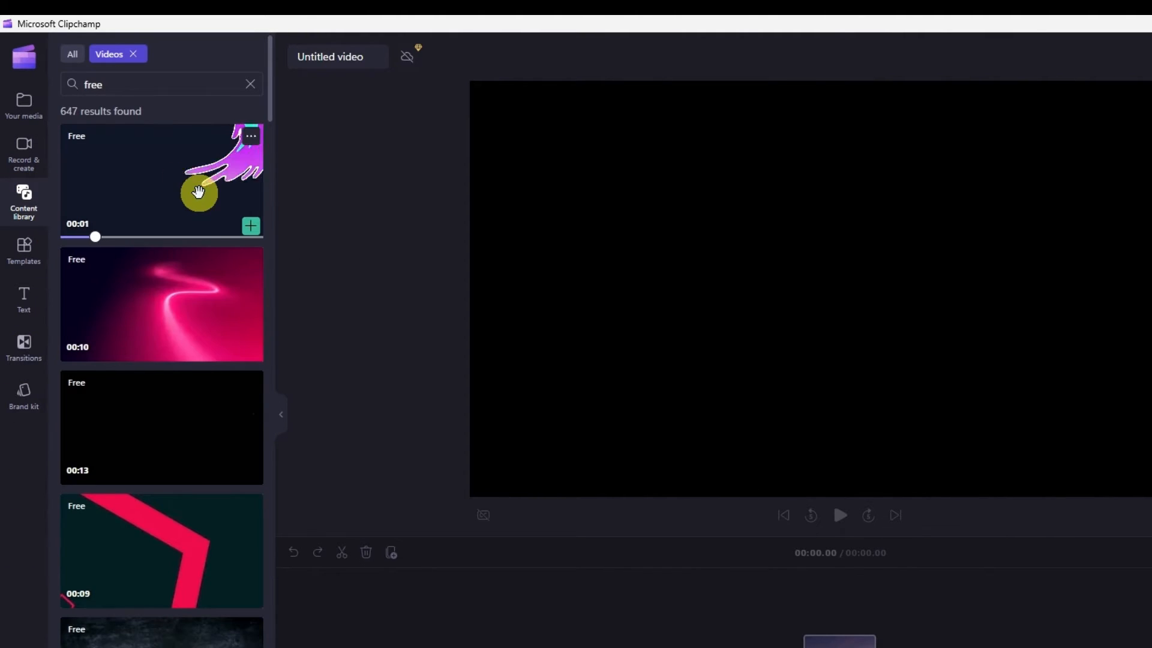
pyautogui.click(250, 85)
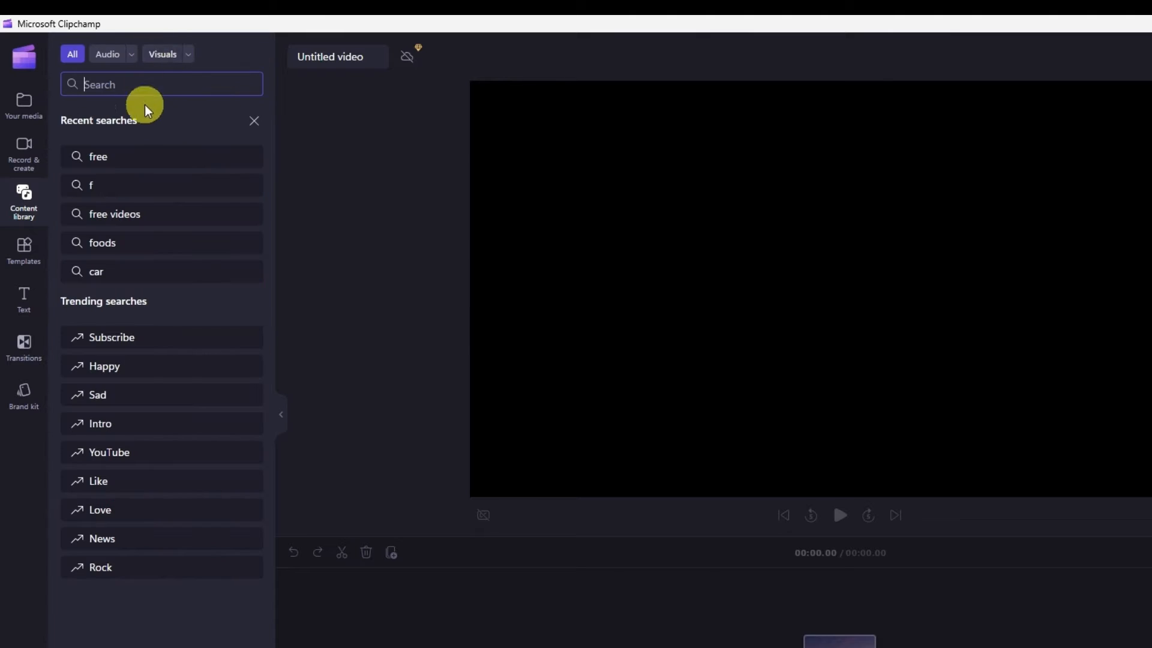
pyautogui.click(83, 56)
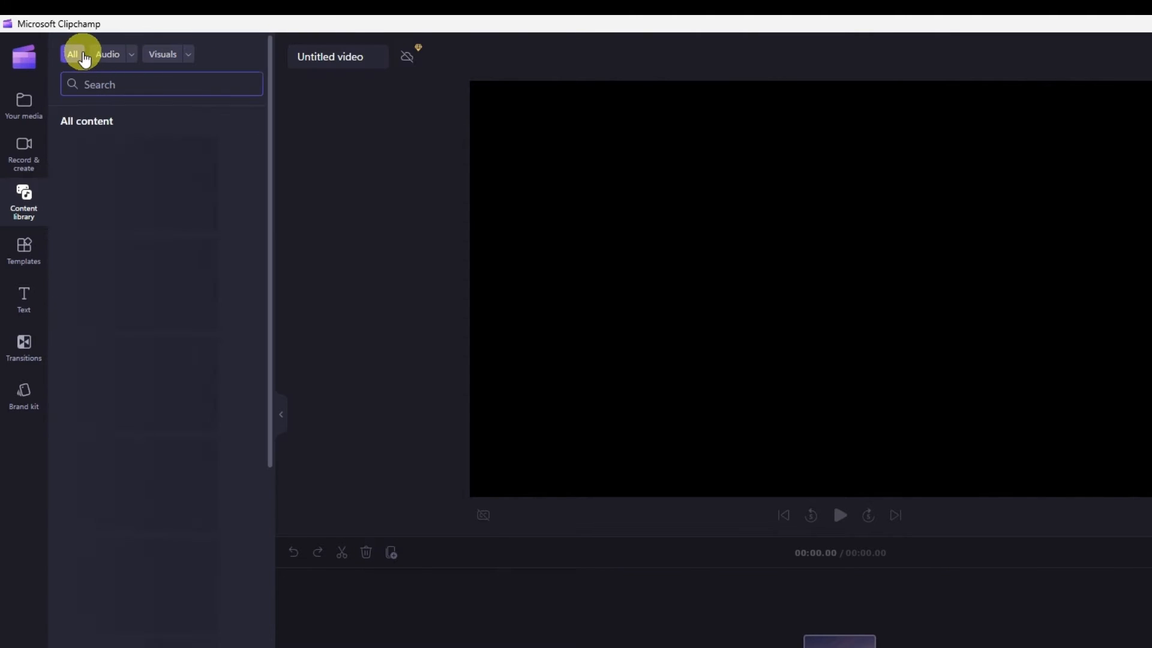
pyautogui.scroll(-10, 146, 293)
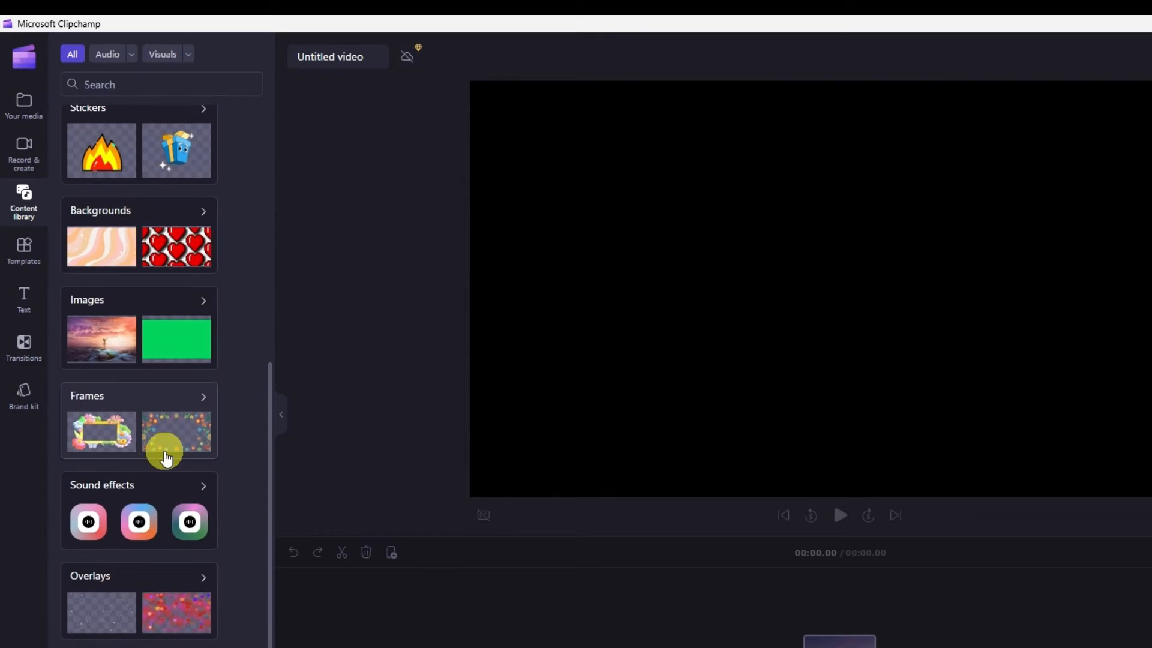
pyautogui.scroll(10, 144, 451)
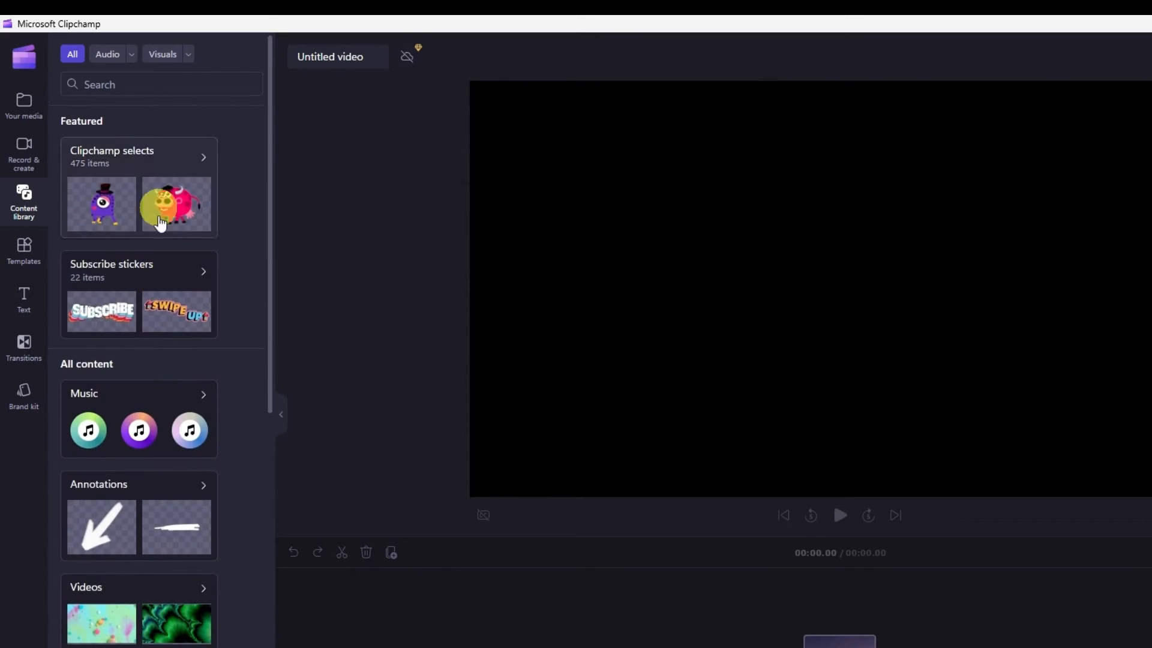
# - Search the content library for "free" using the recent search
pyautogui.click(137, 84)
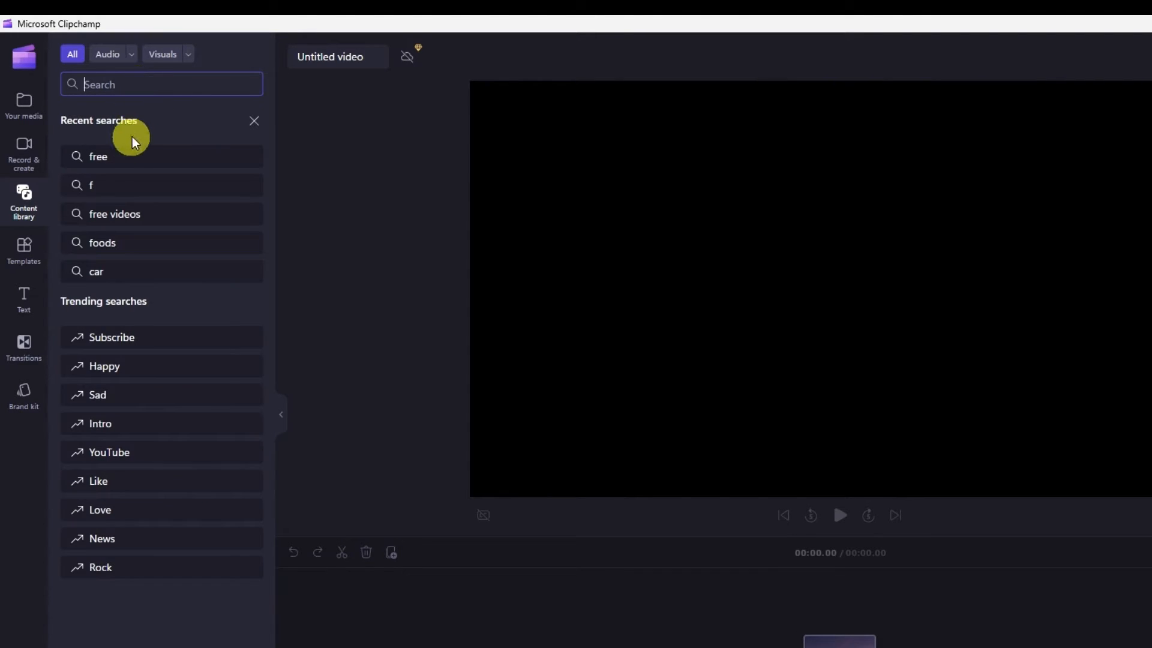
pyautogui.click(118, 156)
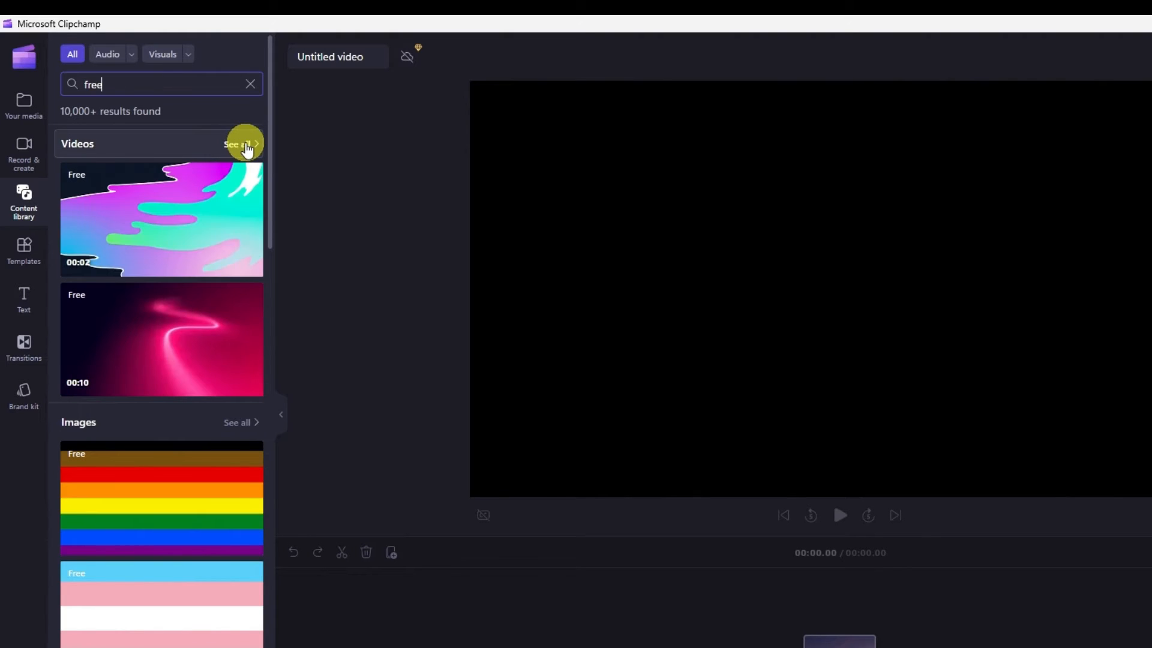
# - Browse all free video results in the content library and add the Times Square and cloud clips to the timeline
pyautogui.click(242, 146)
pyautogui.scroll(-10, 215, 222)
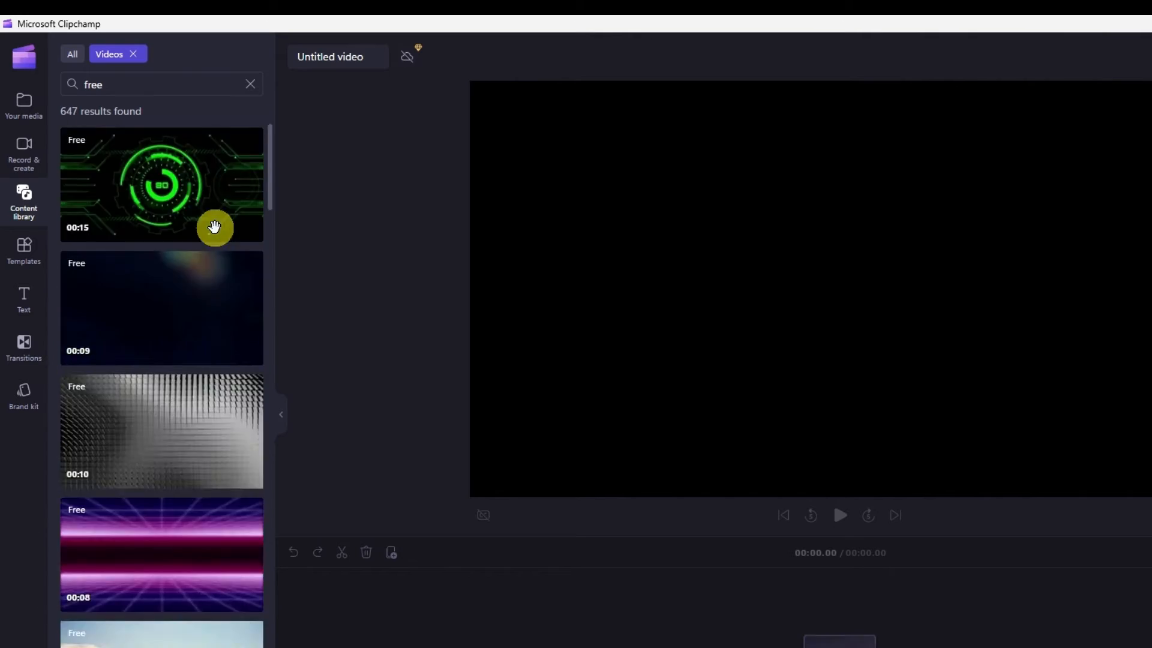
pyautogui.scroll(-12, 216, 222)
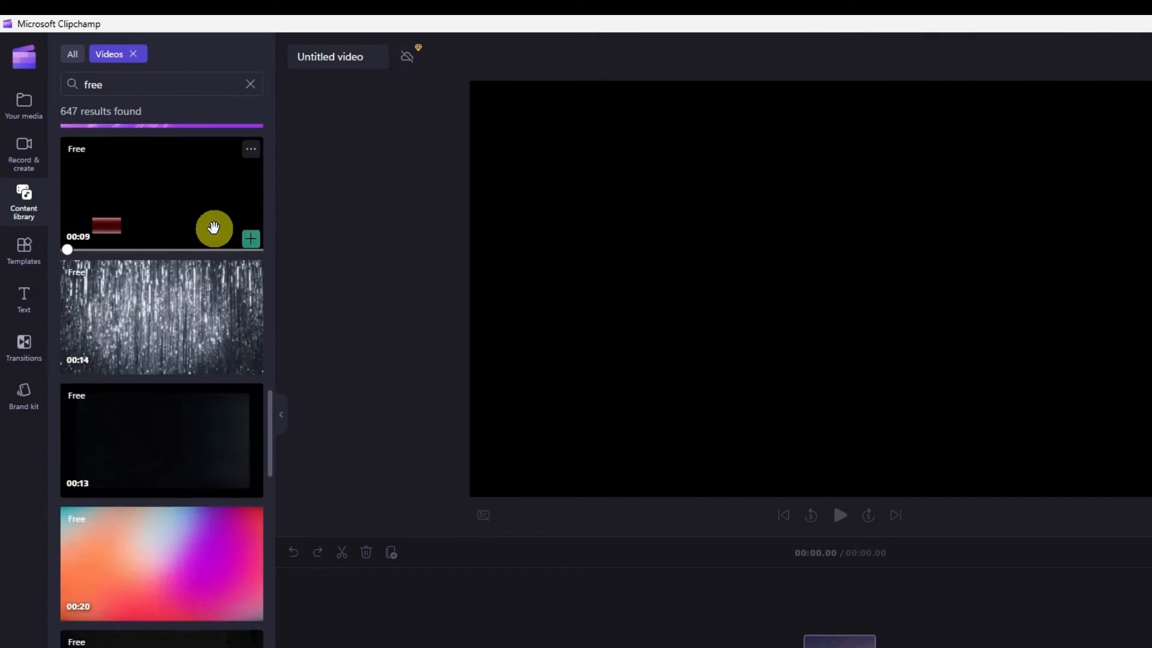
pyautogui.scroll(-8, 224, 216)
pyautogui.scroll(3, 198, 205)
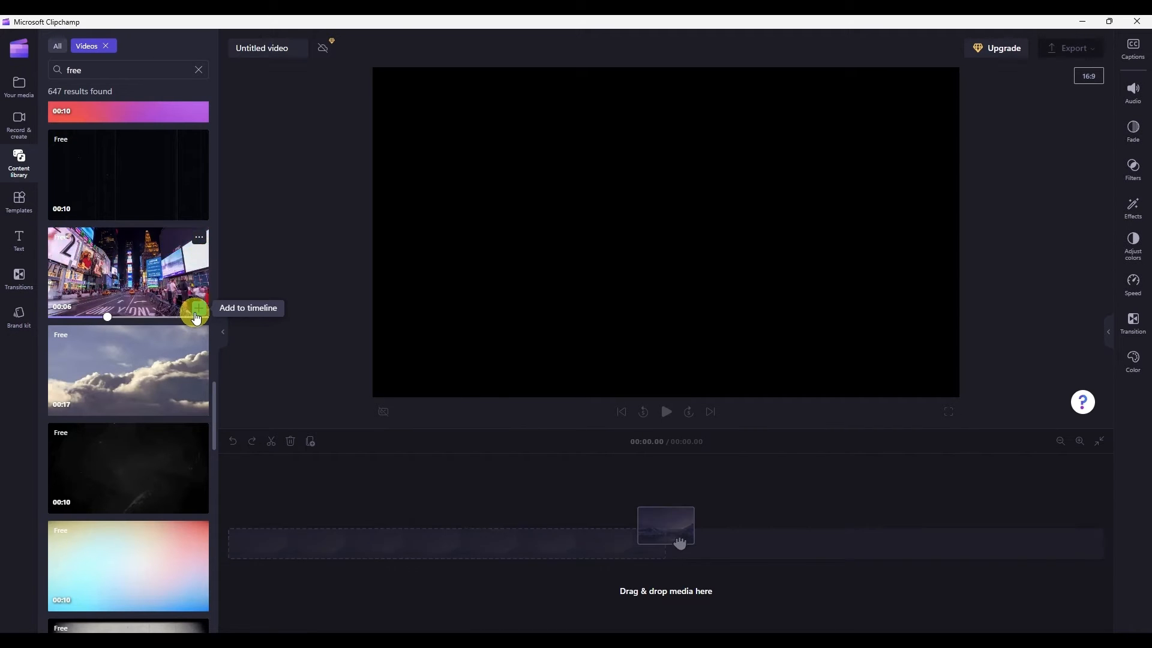
pyautogui.click(194, 400)
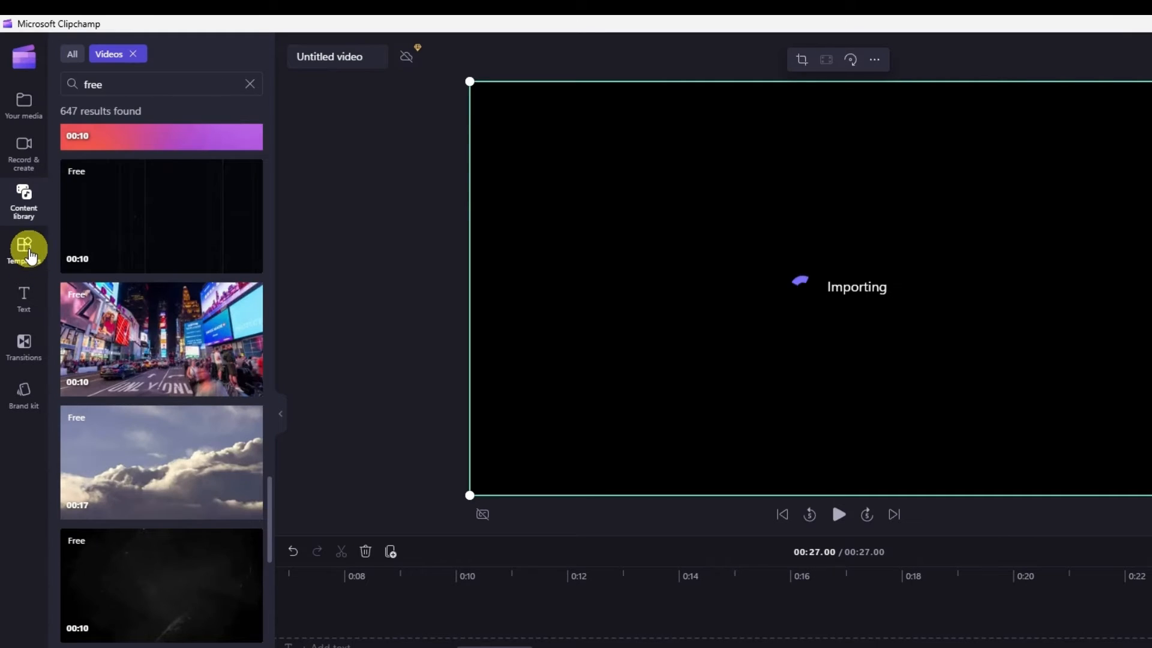
# - Browse the available video template categories and the text styles from plain titles to intros and outros
pyautogui.click(27, 250)
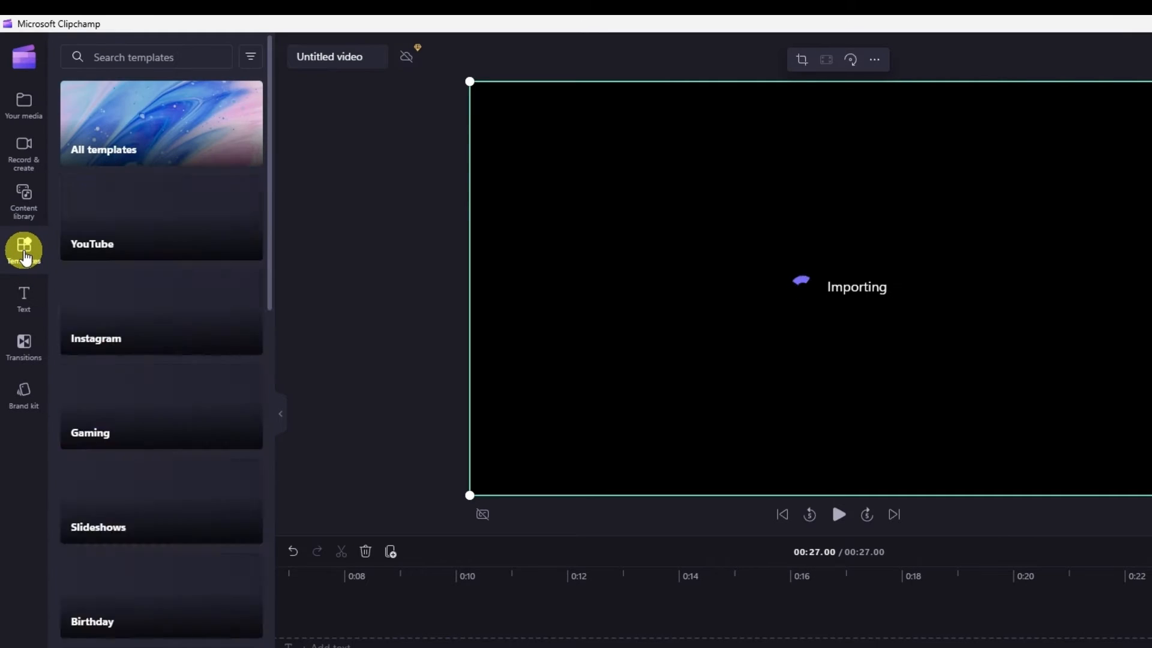
pyautogui.scroll(-20, 140, 213)
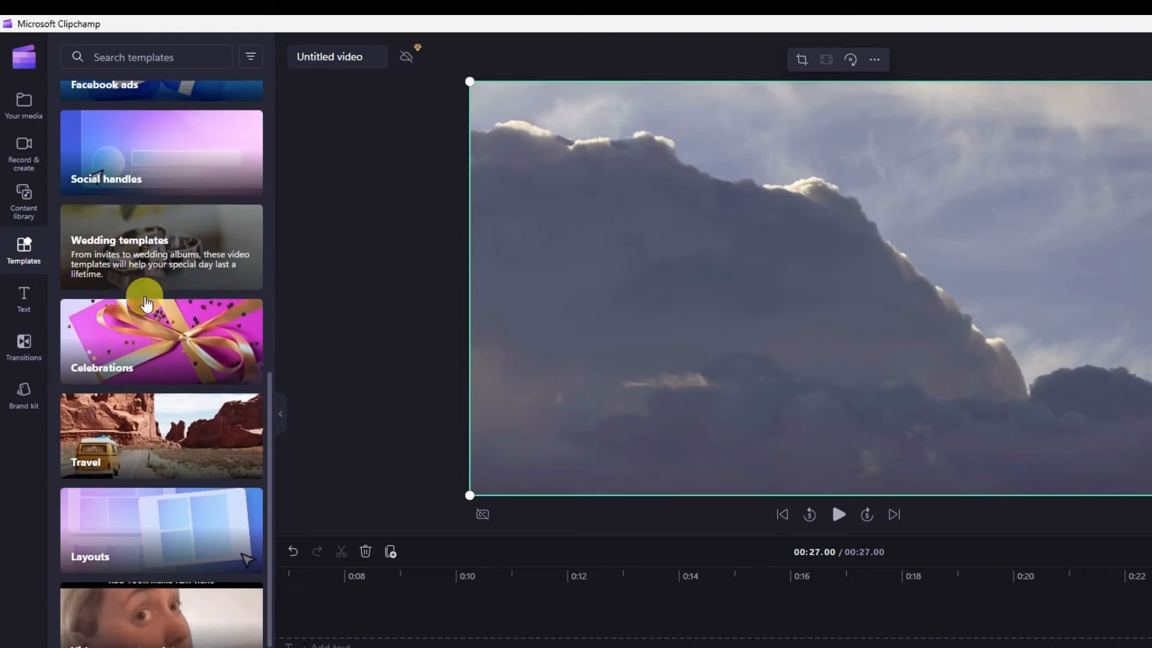
pyautogui.scroll(-5, 121, 367)
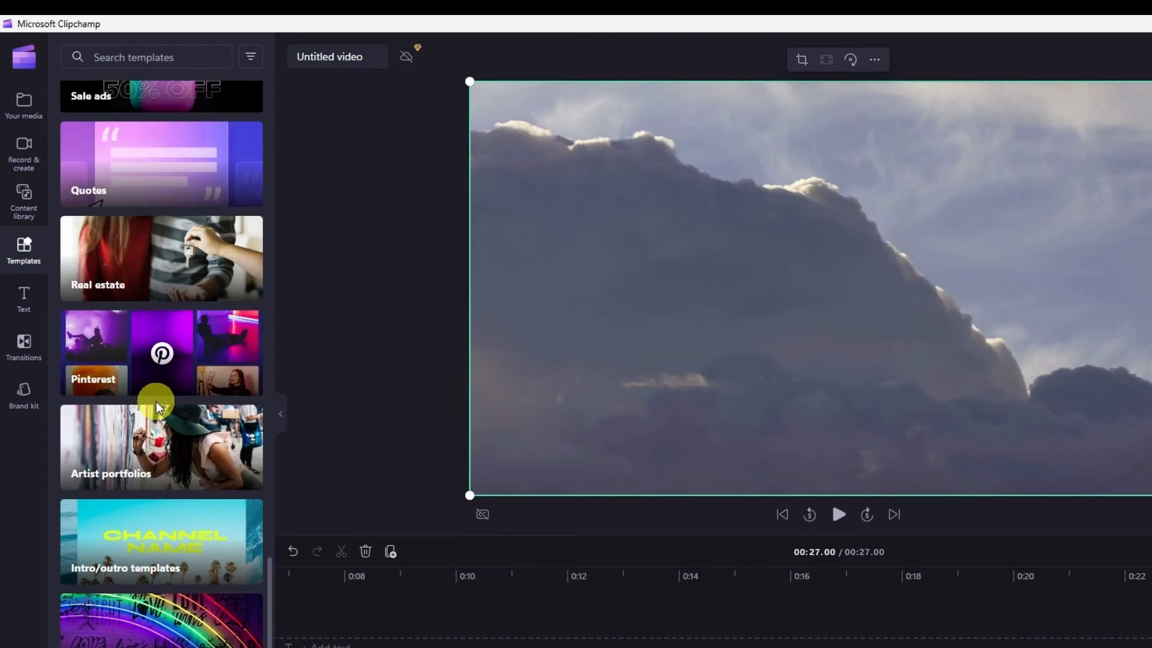
pyautogui.click(23, 312)
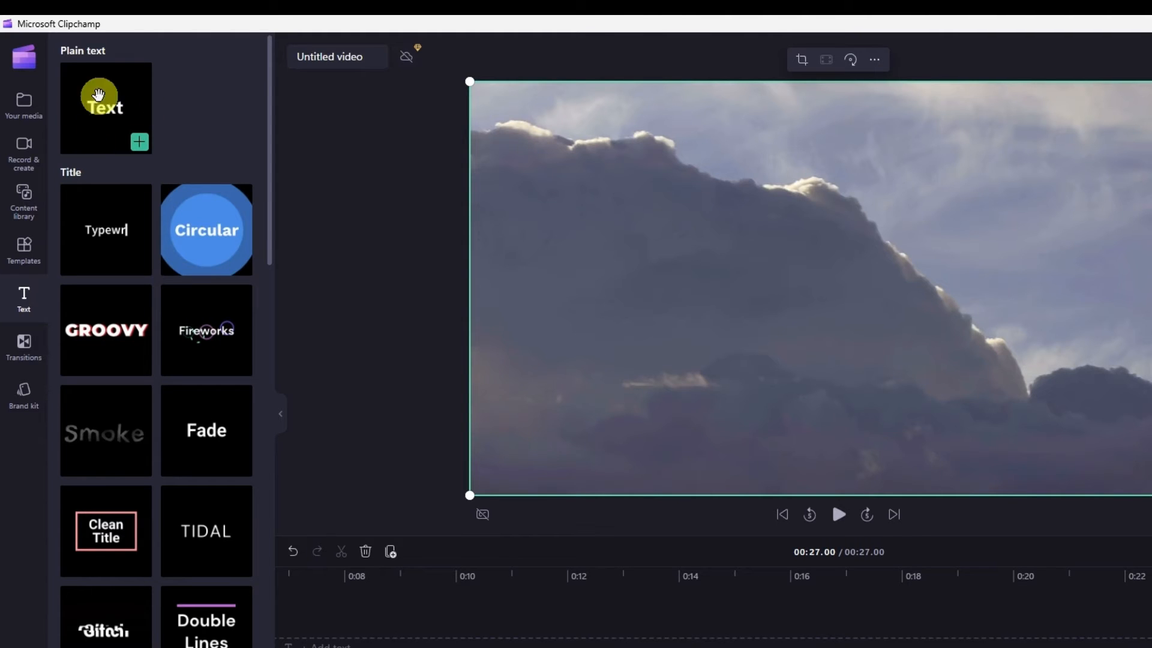
pyautogui.scroll(-15, 70, 165)
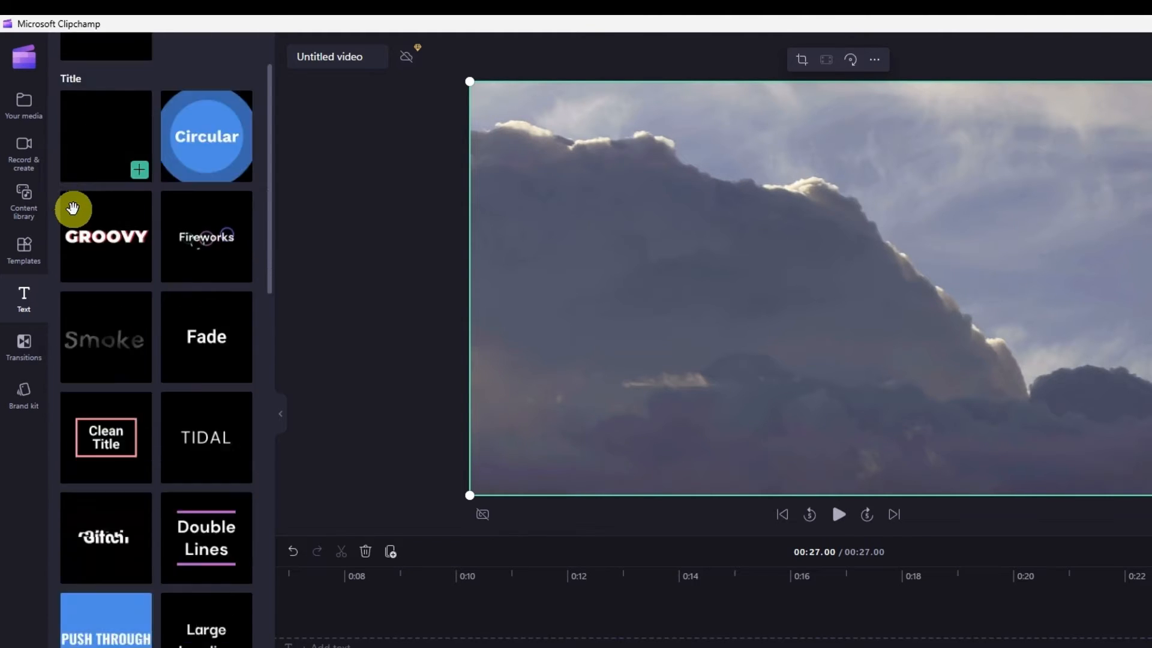
pyautogui.scroll(-12, 182, 290)
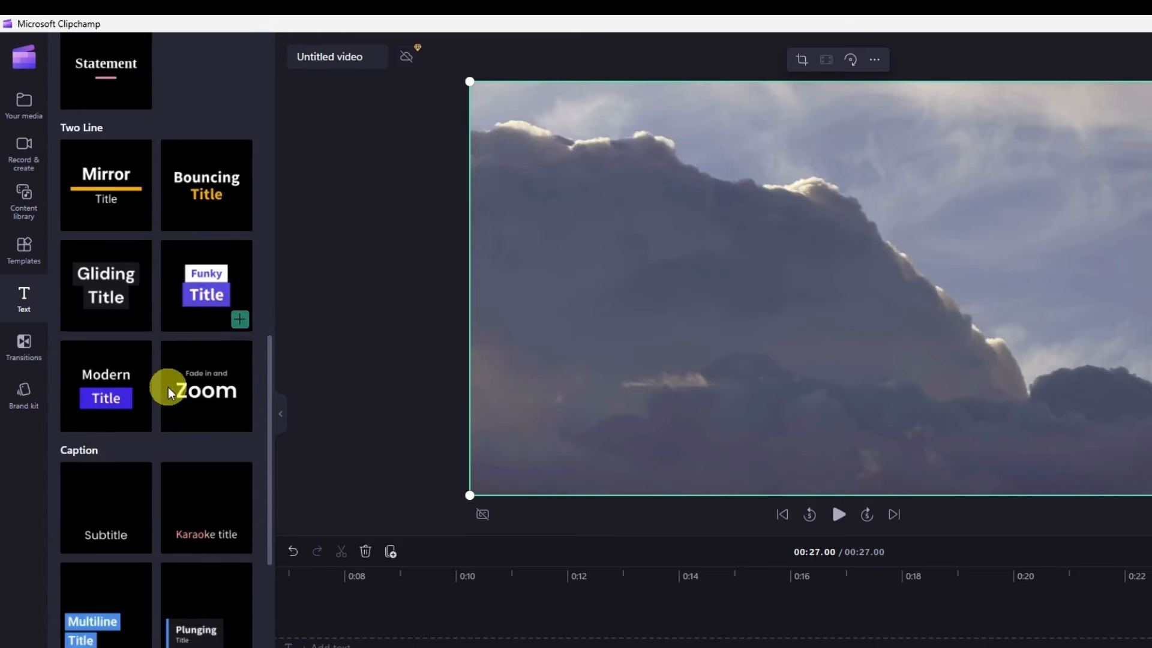
pyautogui.scroll(-3, 116, 366)
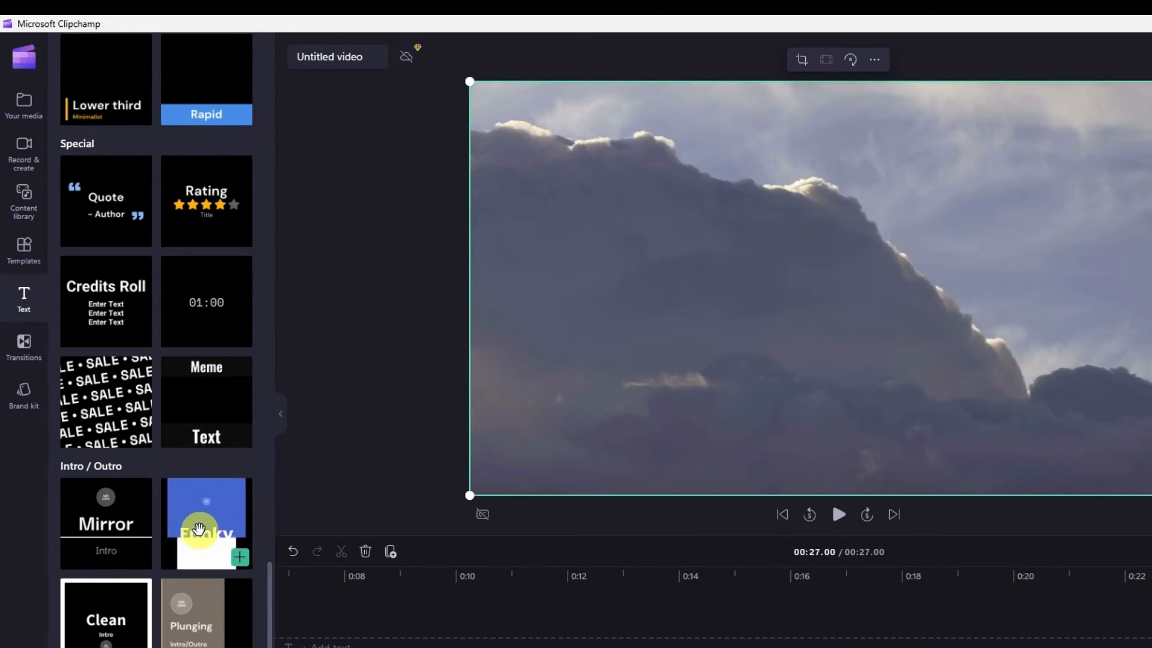
# - Look through the available transitions and view the brand kit options for fonts, colors and logos
pyautogui.click(27, 351)
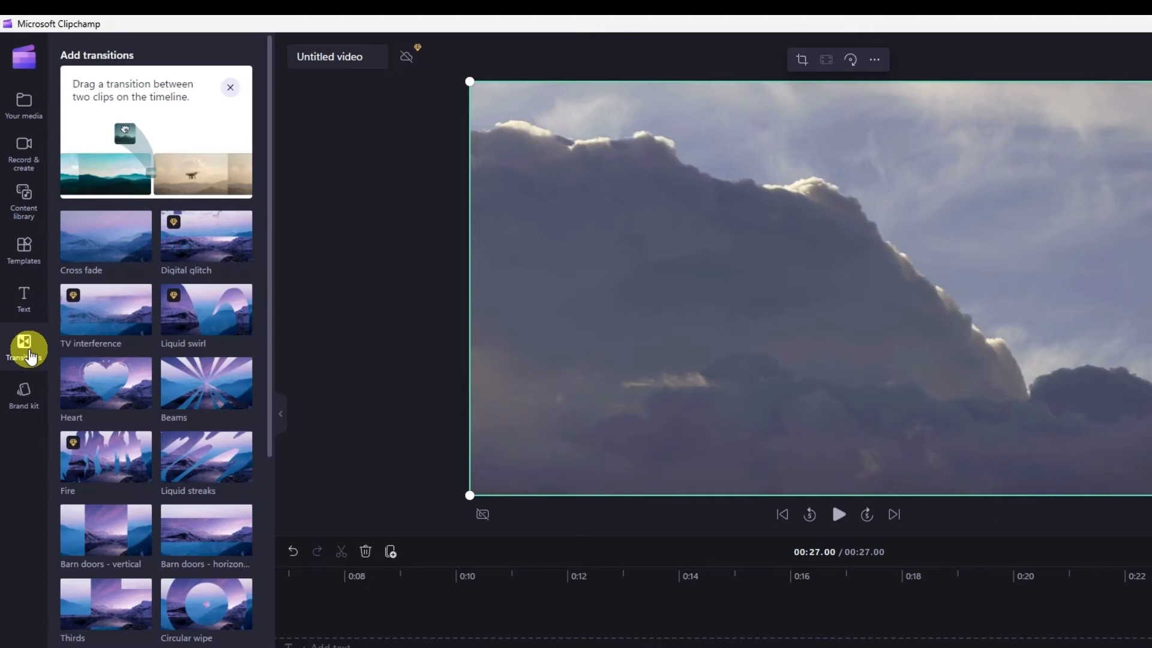
pyautogui.scroll(-4, 153, 353)
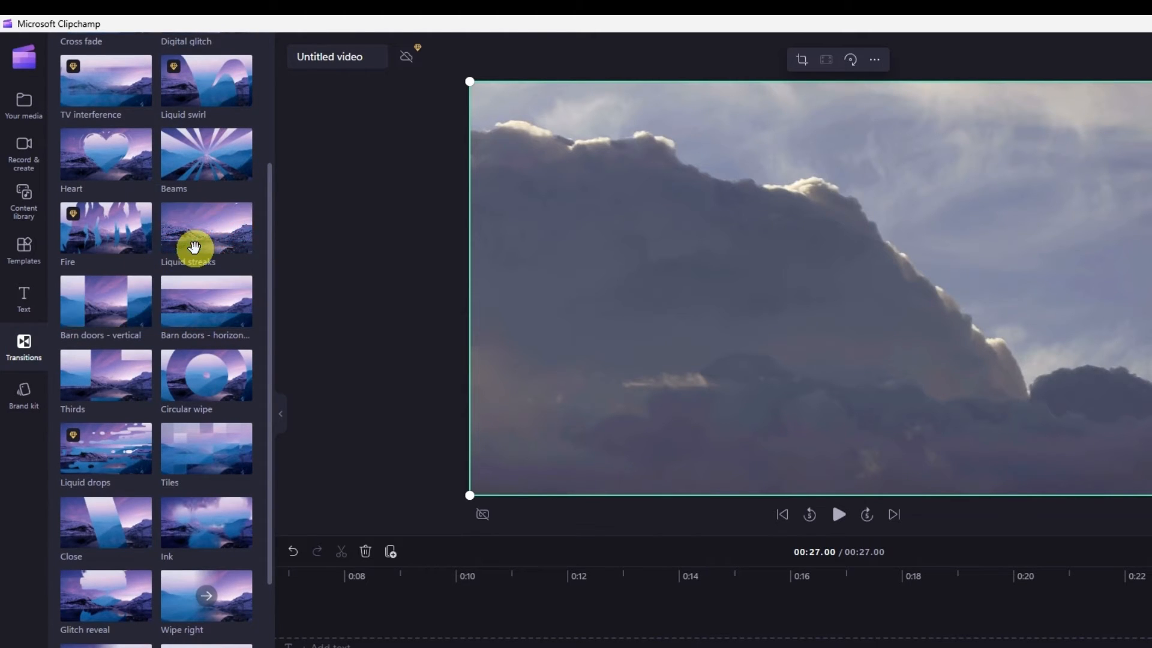
pyautogui.moveTo(71, 216)
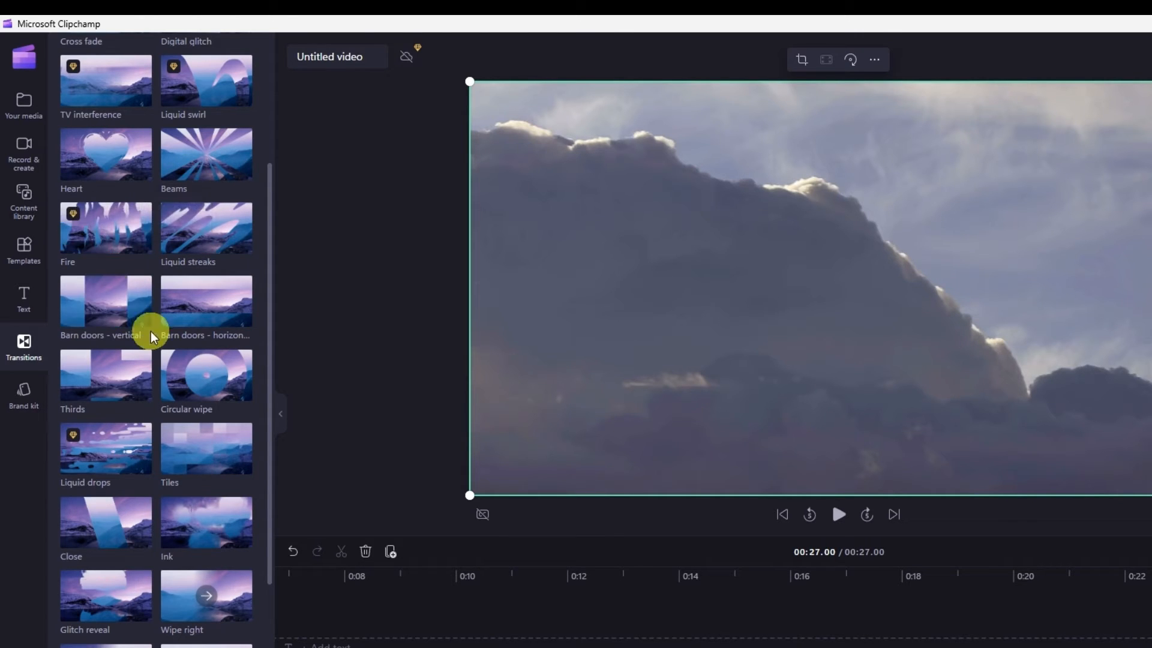
pyautogui.scroll(-5, 150, 330)
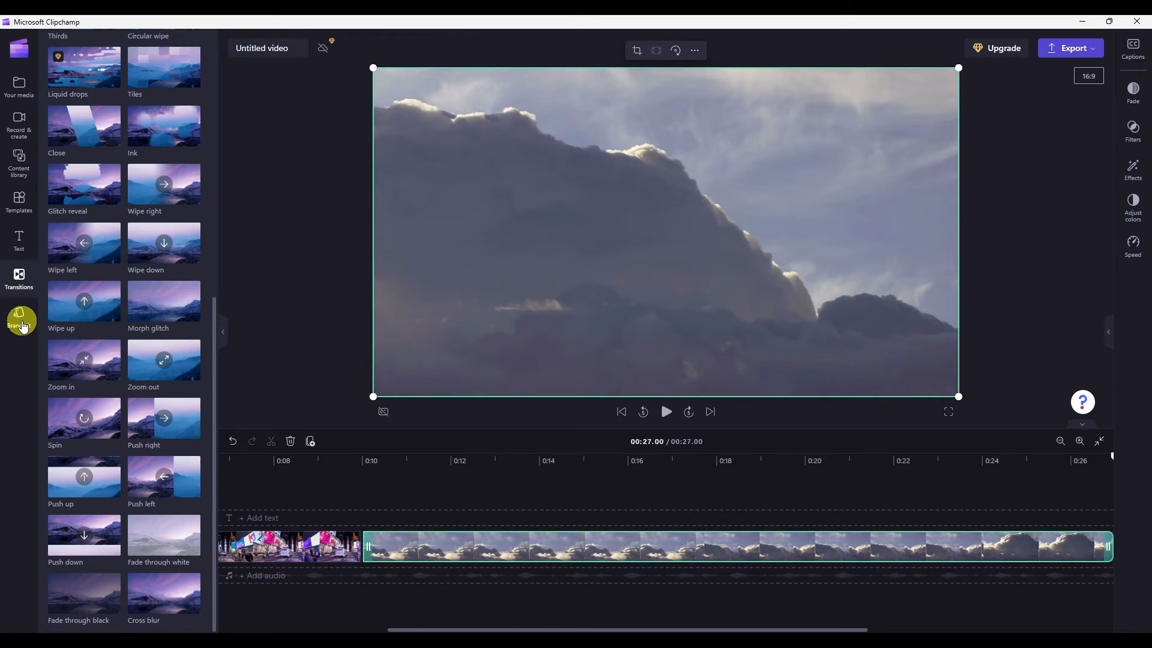
pyautogui.click(22, 324)
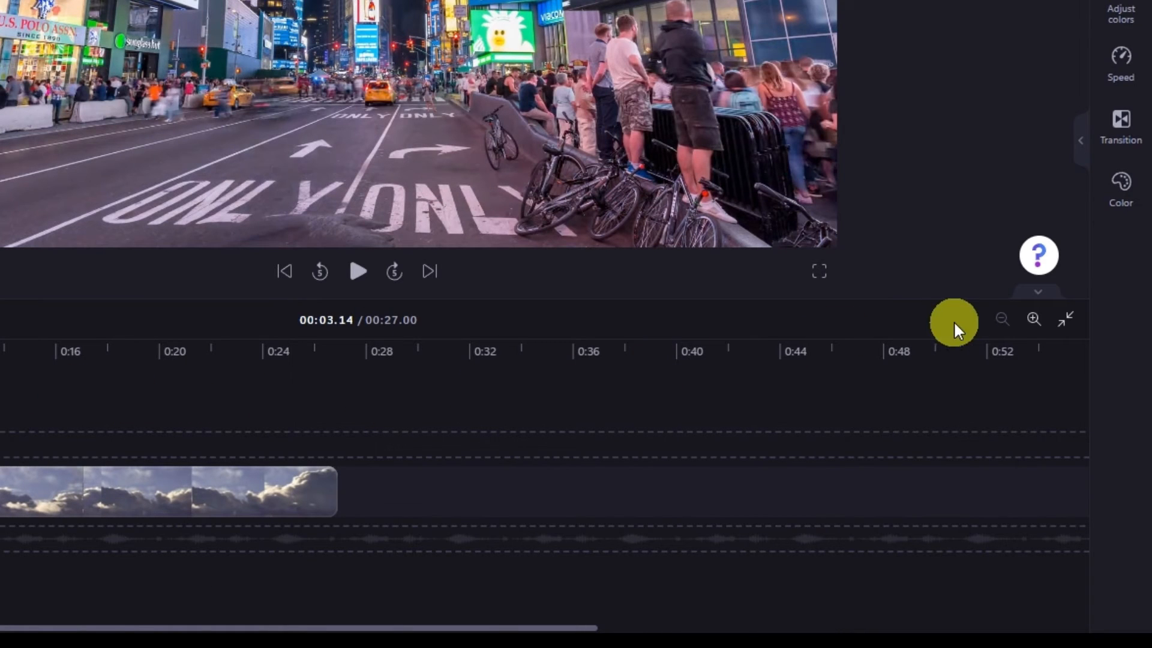
# - Fit the whole video to the visible width of the timeline
pyautogui.click(572, 405)
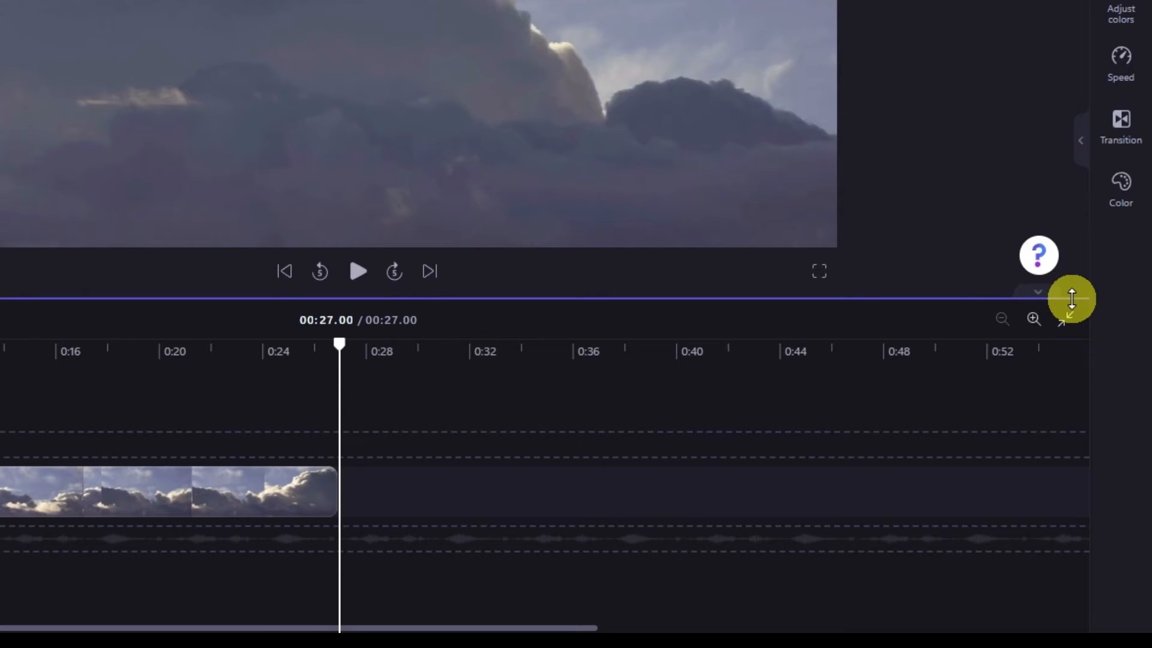
pyautogui.click(1068, 324)
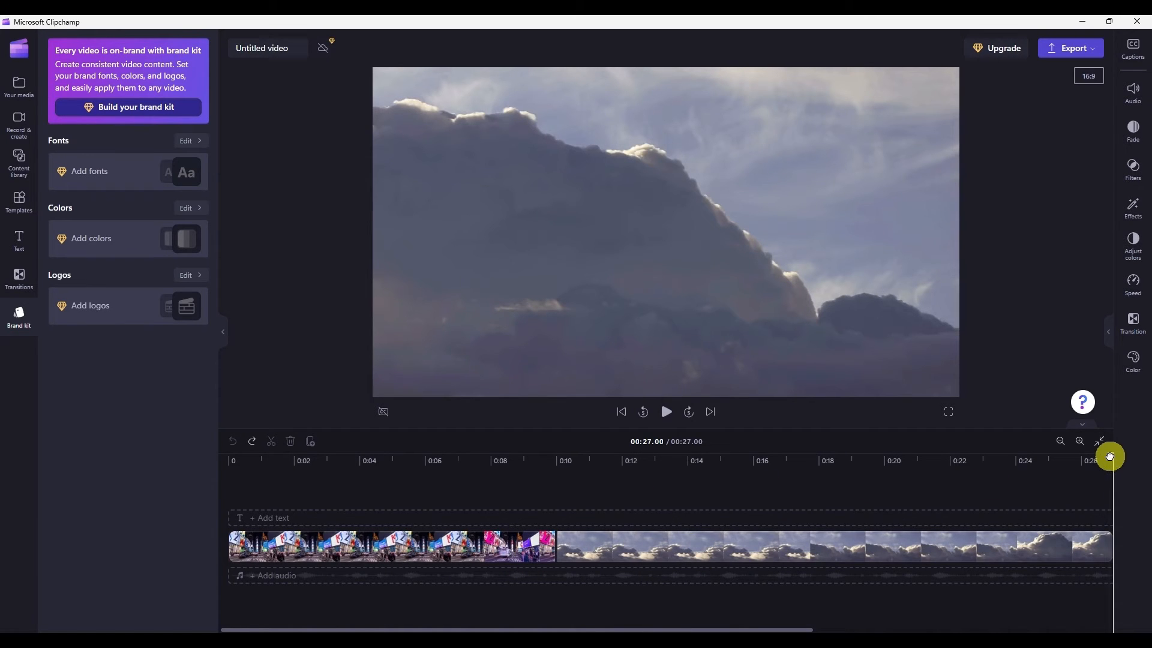
# - Preview the cut between the two clips from about 9.8 seconds, and return the playhead to the start of the video
pyautogui.moveTo(1111, 458); pyautogui.dragTo(550, 461)
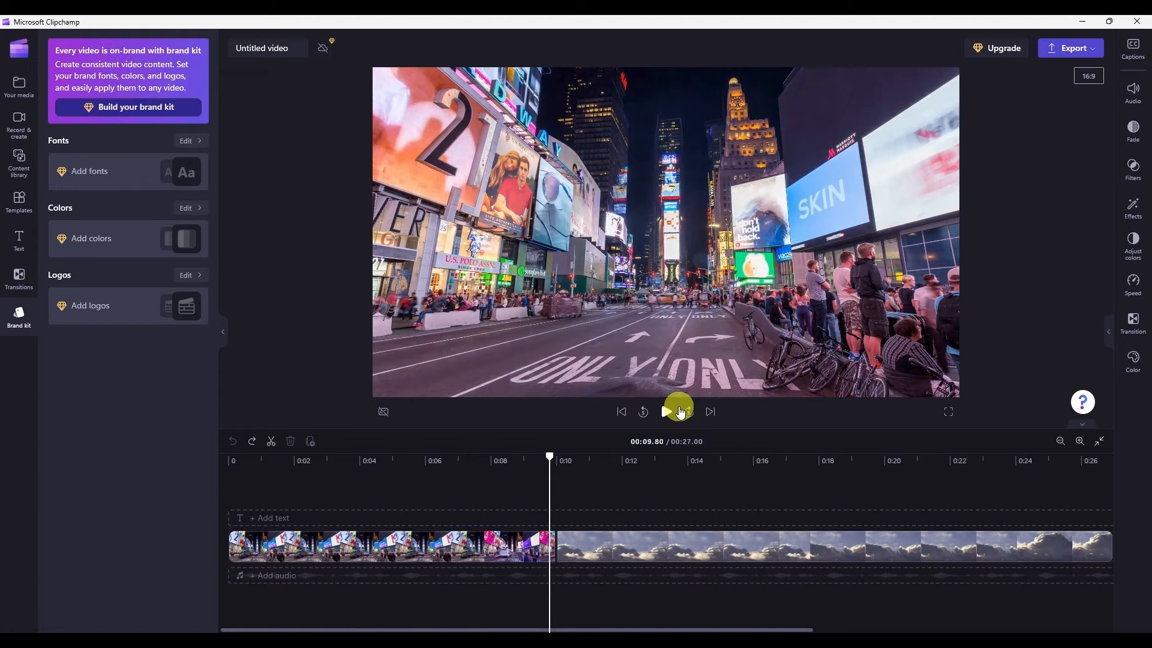
pyautogui.click(665, 414)
pyautogui.click(665, 414)
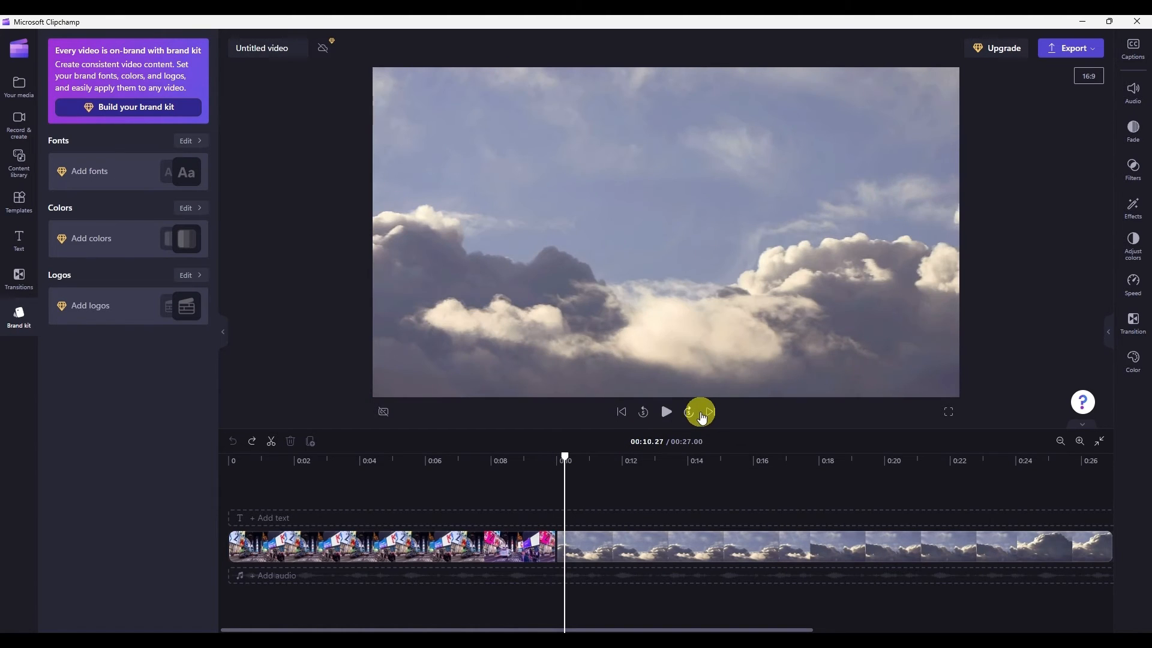
pyautogui.click(706, 412)
pyautogui.click(624, 414)
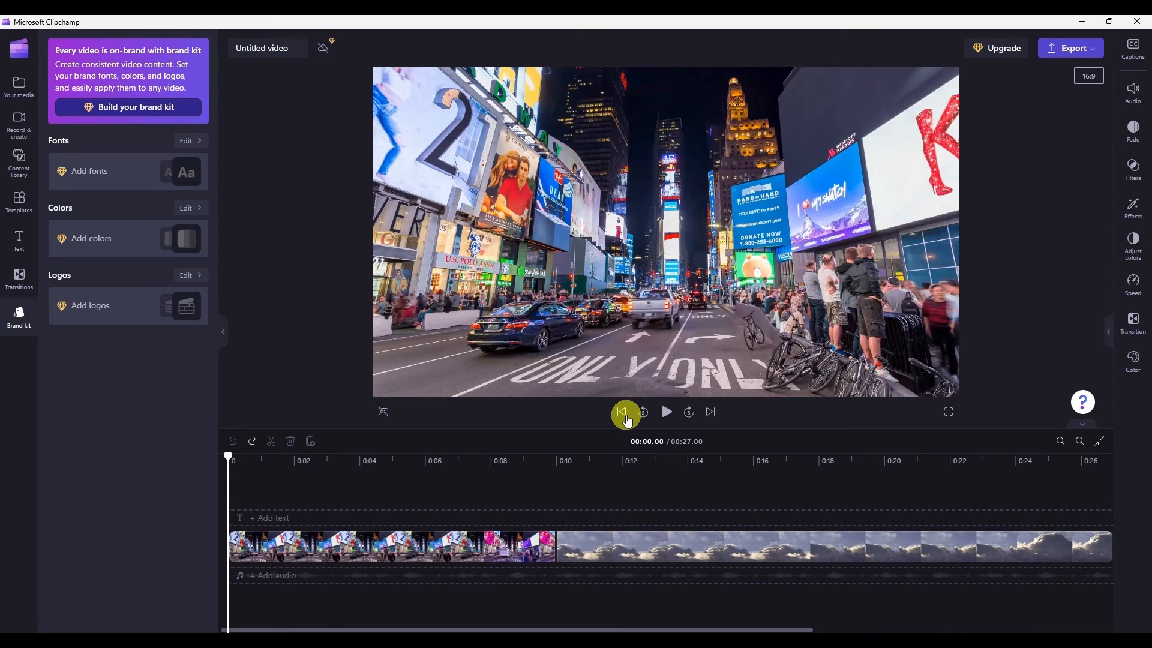
# - Change the video's aspect ratio to square 1:1 and check how the cloud clip sits in the frame
pyautogui.click(1098, 80)
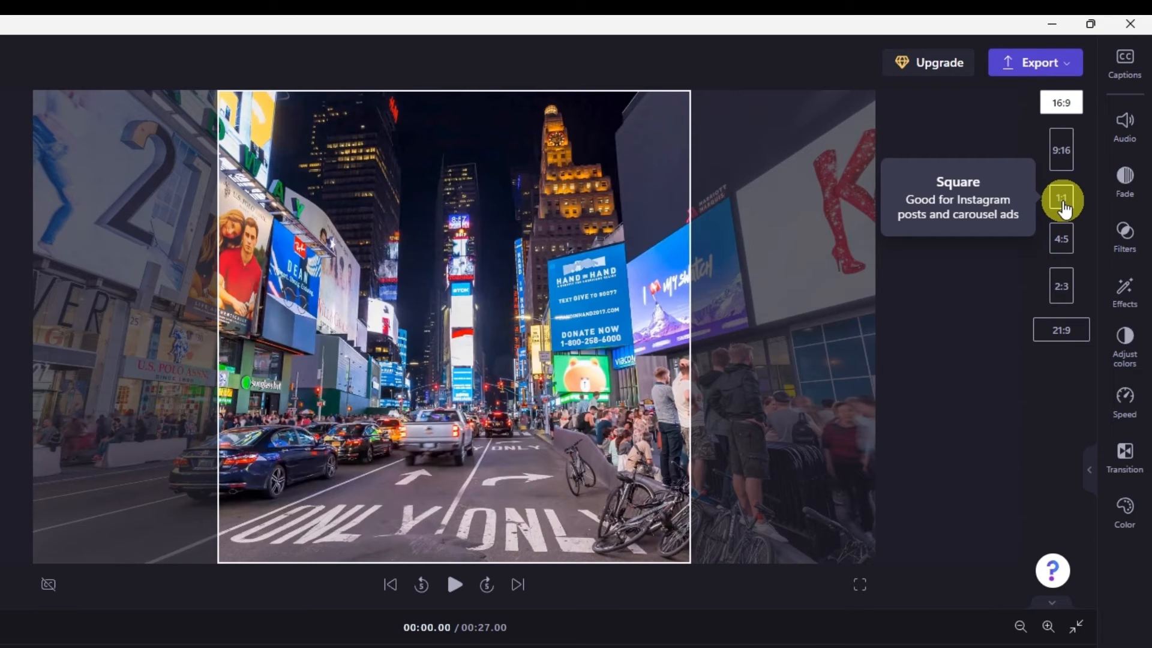
pyautogui.click(1062, 201)
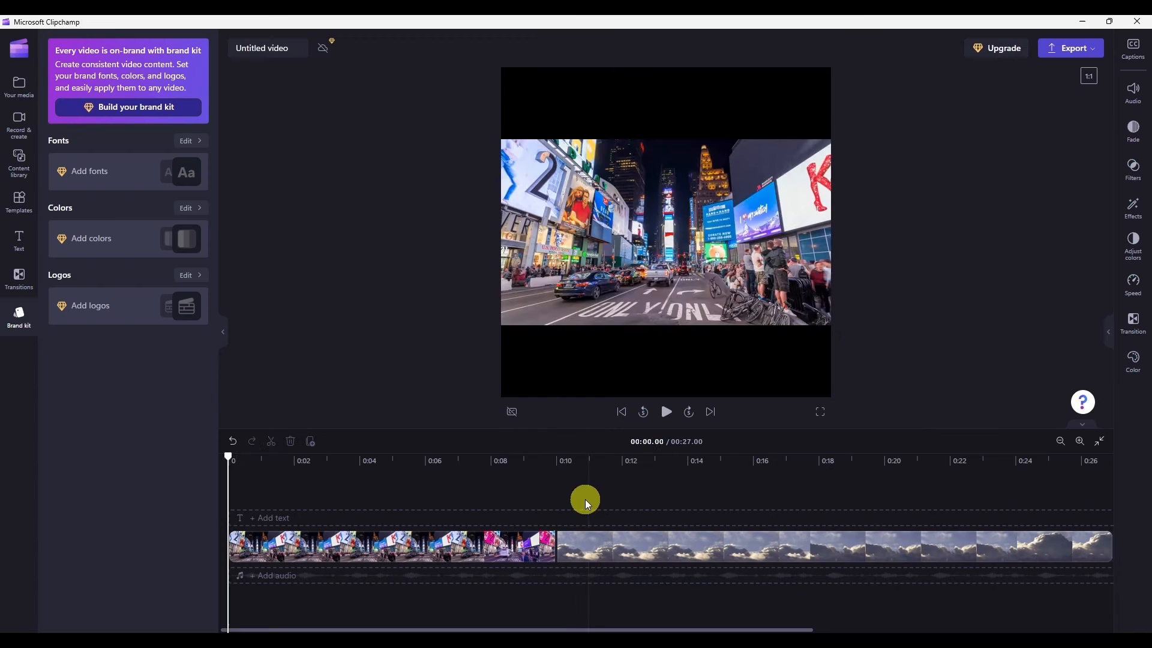
pyautogui.click(585, 499)
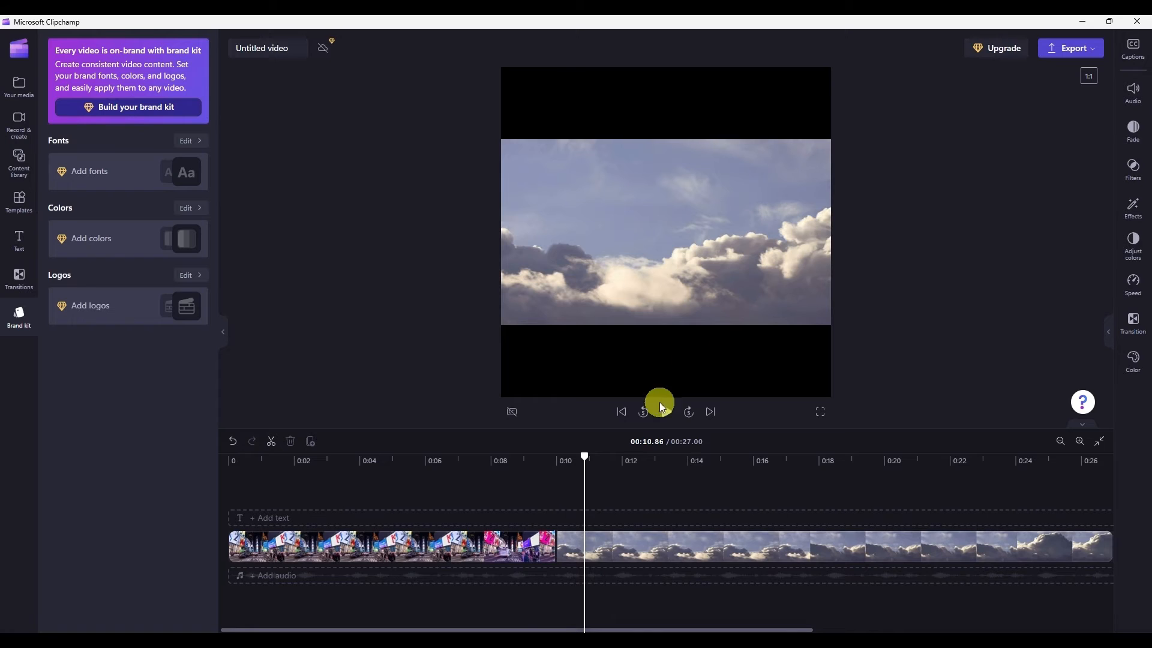
# - Make the Times Square clip fill the square frame
pyautogui.click(528, 479)
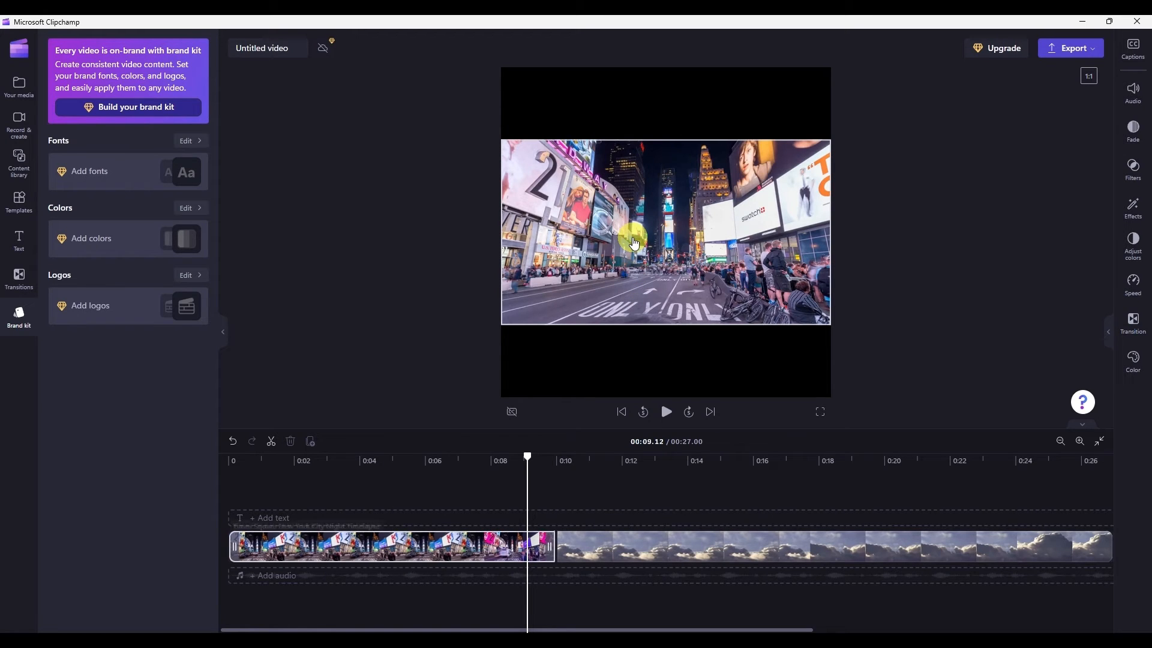
pyautogui.click(630, 240)
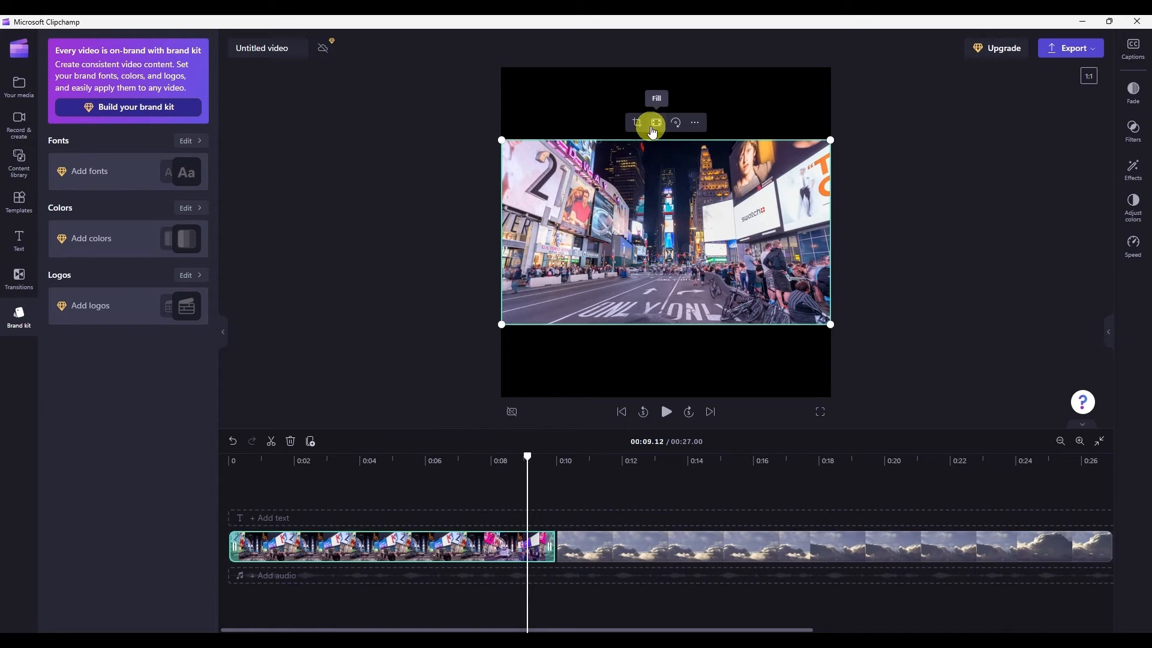
pyautogui.moveTo(502, 139)
pyautogui.mouseDown()
pyautogui.moveTo(358, 103)
pyautogui.moveTo(509, 144)
pyautogui.mouseUp()
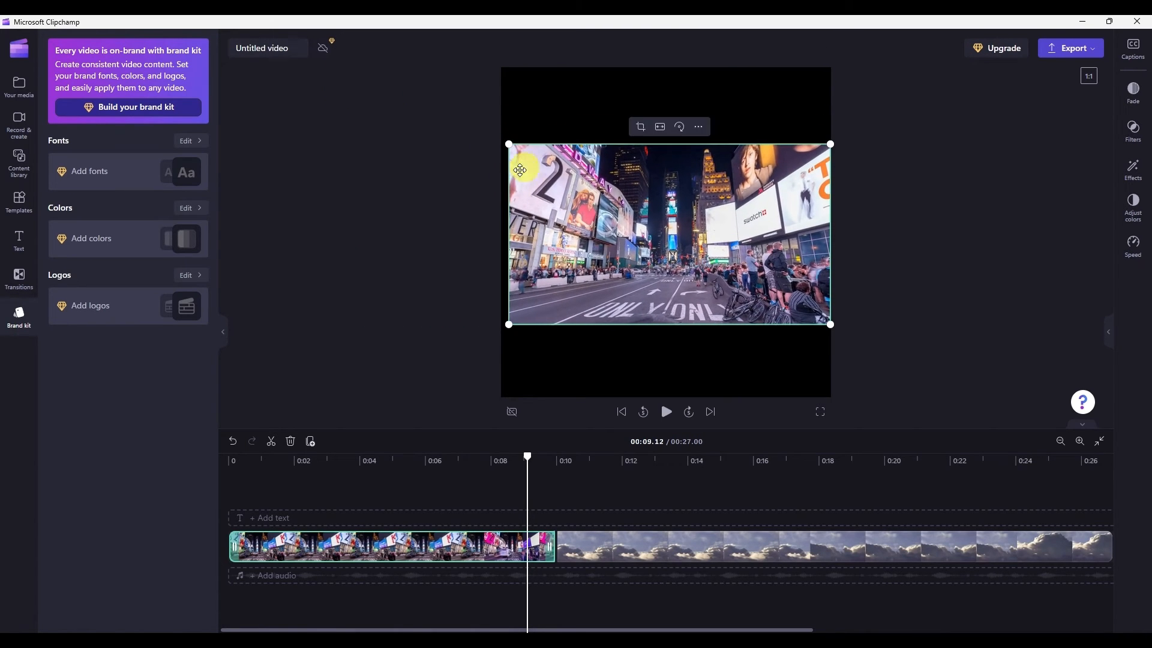
pyautogui.click(661, 128)
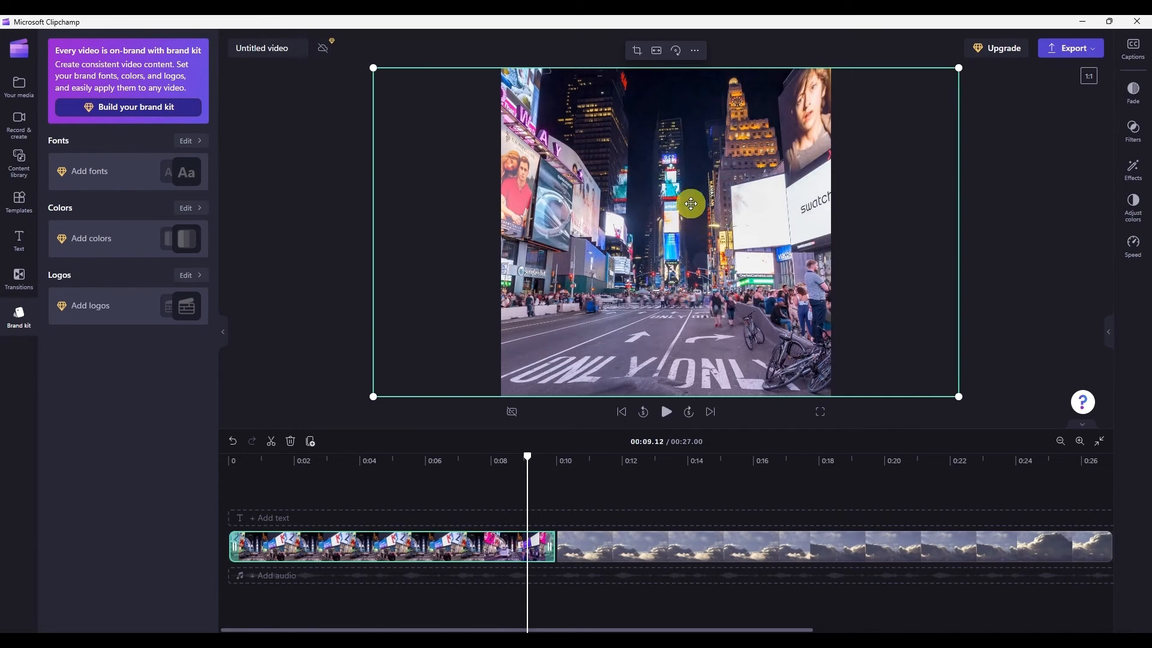
# - Make the cloud clip fill the square frame
pyautogui.click(594, 474)
pyautogui.click(624, 255)
pyautogui.click(623, 255)
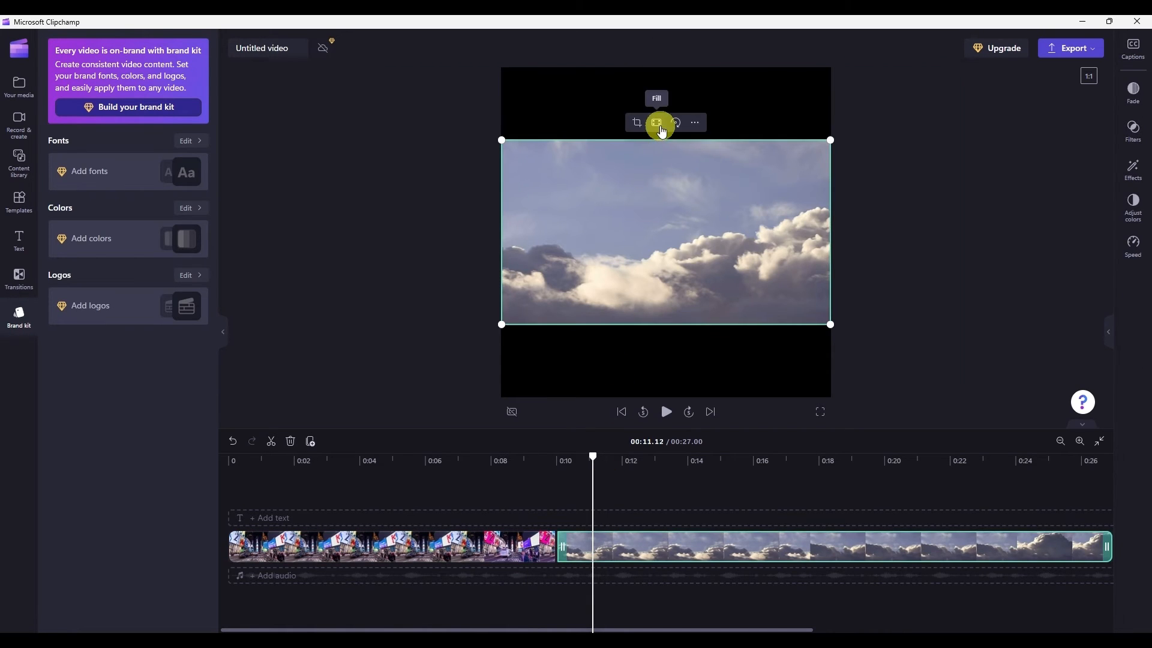
pyautogui.click(659, 125)
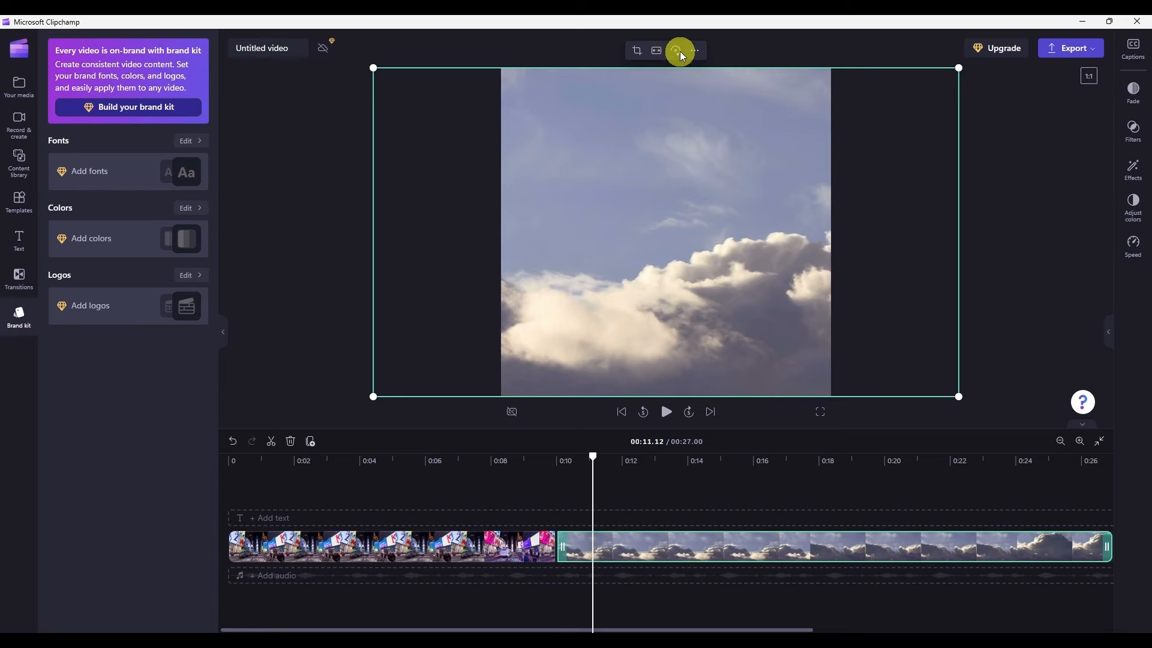
# - Zoom out the timeline and select each of the two clips in turn
pyautogui.scroll(-3, 478, 496)
pyautogui.click(479, 496)
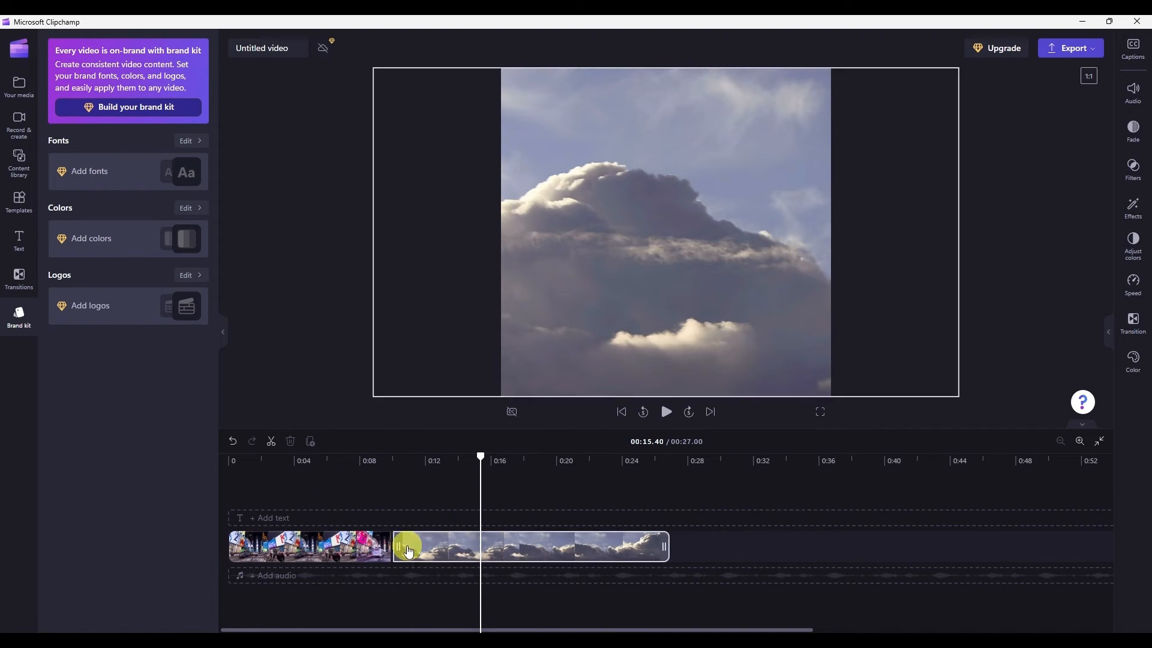
pyautogui.click(372, 556)
pyautogui.click(398, 547)
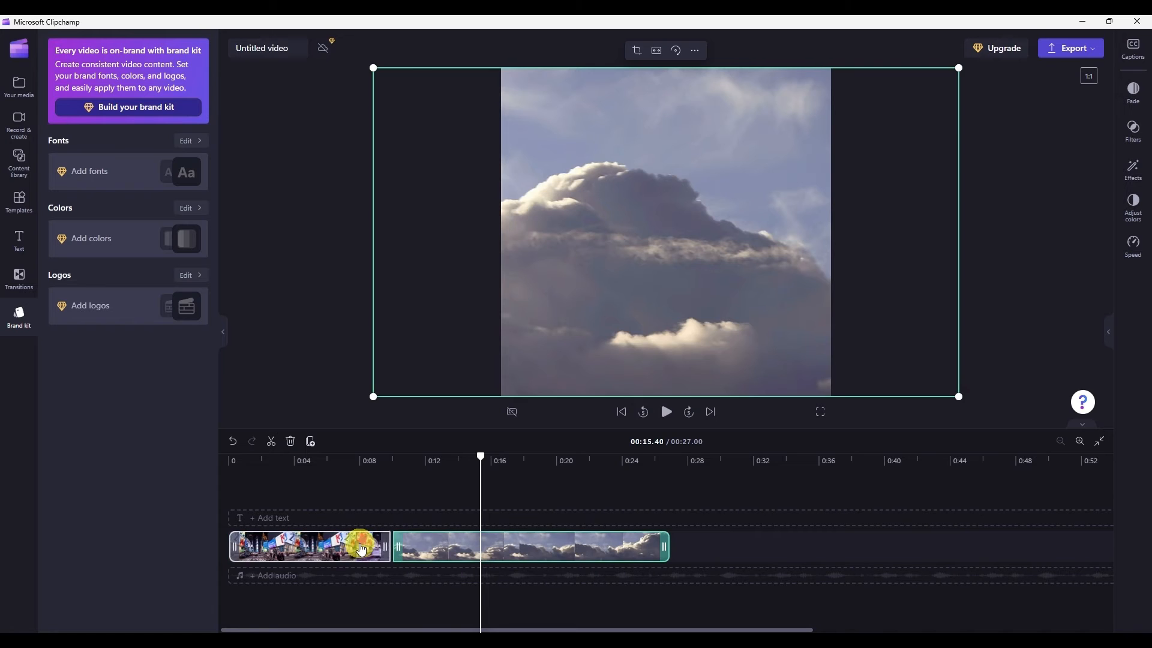
pyautogui.click(357, 551)
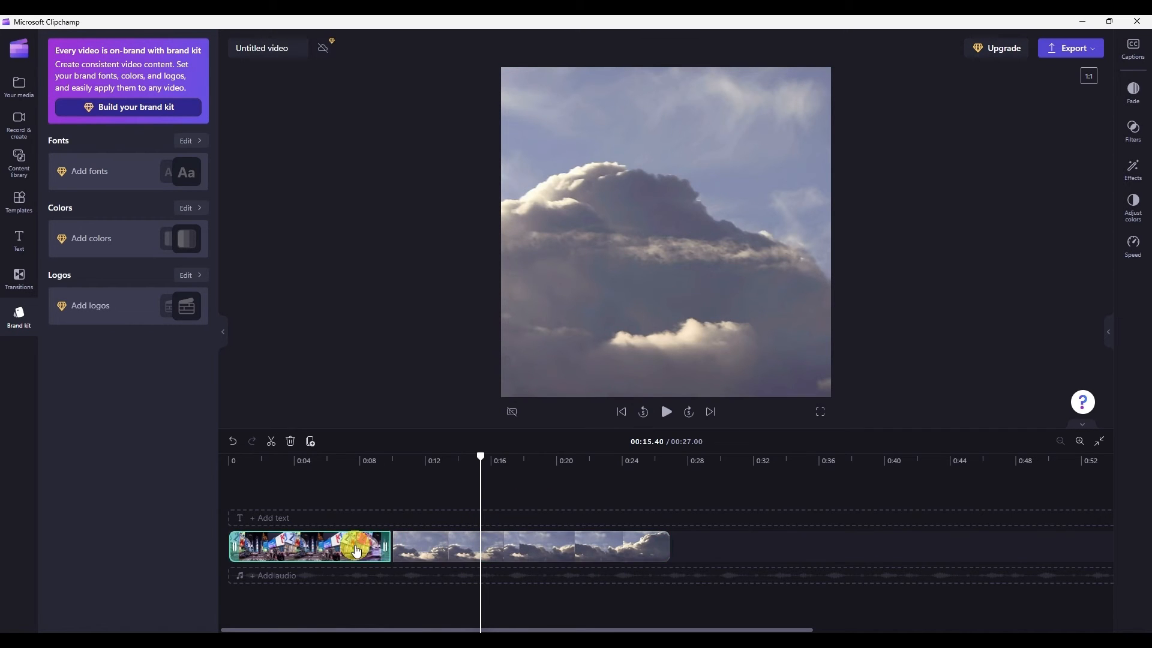
# - Trim the end of the cloud clip so the video lasts about 21.65 seconds, and move the clip before the Times Square clip
pyautogui.click(447, 547)
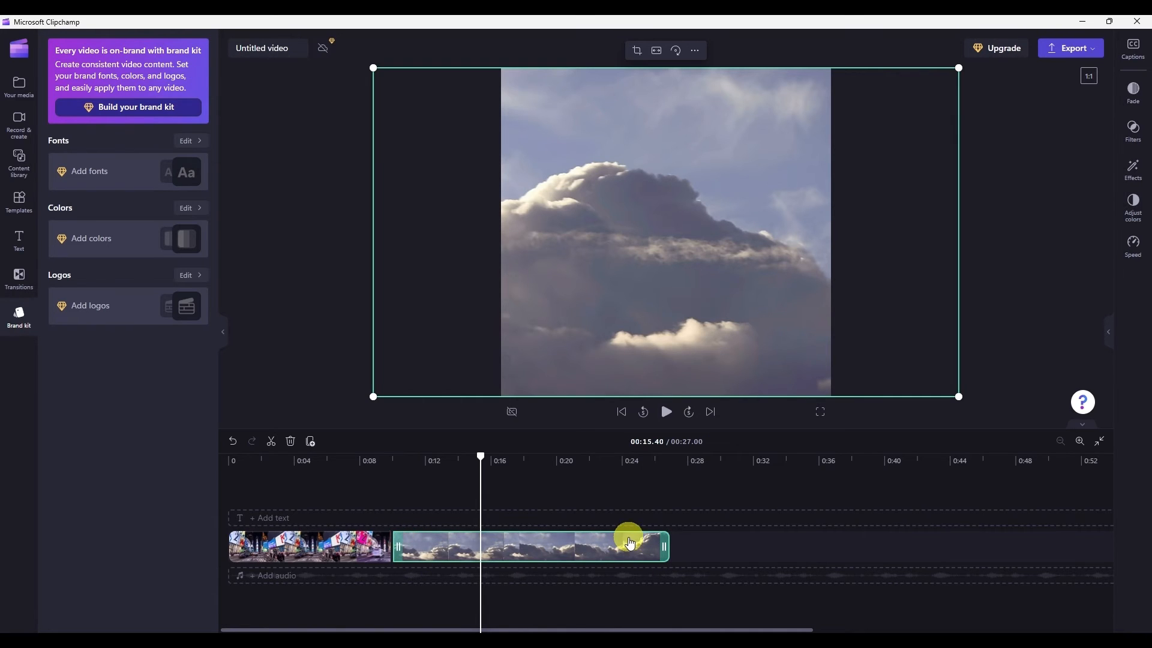
pyautogui.moveTo(663, 543); pyautogui.dragTo(663, 543)
pyautogui.moveTo(663, 543); pyautogui.dragTo(575, 543)
pyautogui.moveTo(471, 551); pyautogui.dragTo(262, 551)
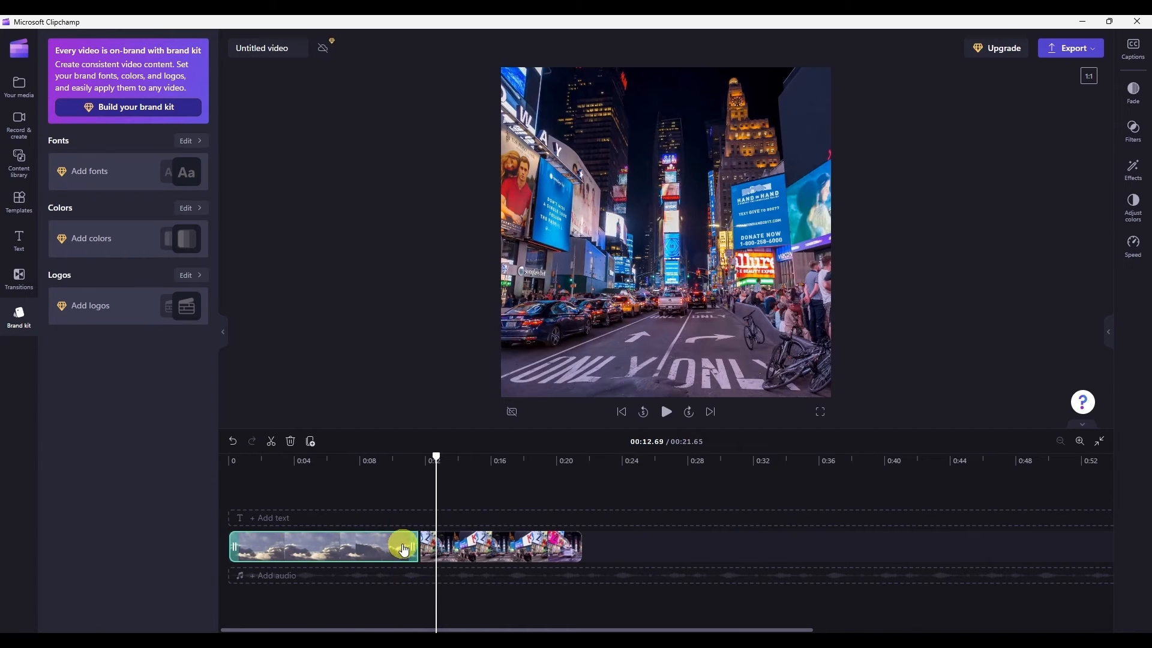
# - Reorder the timeline so the Times Square clip starts the video and the cloud clip directly follows it without a gap
pyautogui.moveTo(368, 542); pyautogui.dragTo(582, 547)
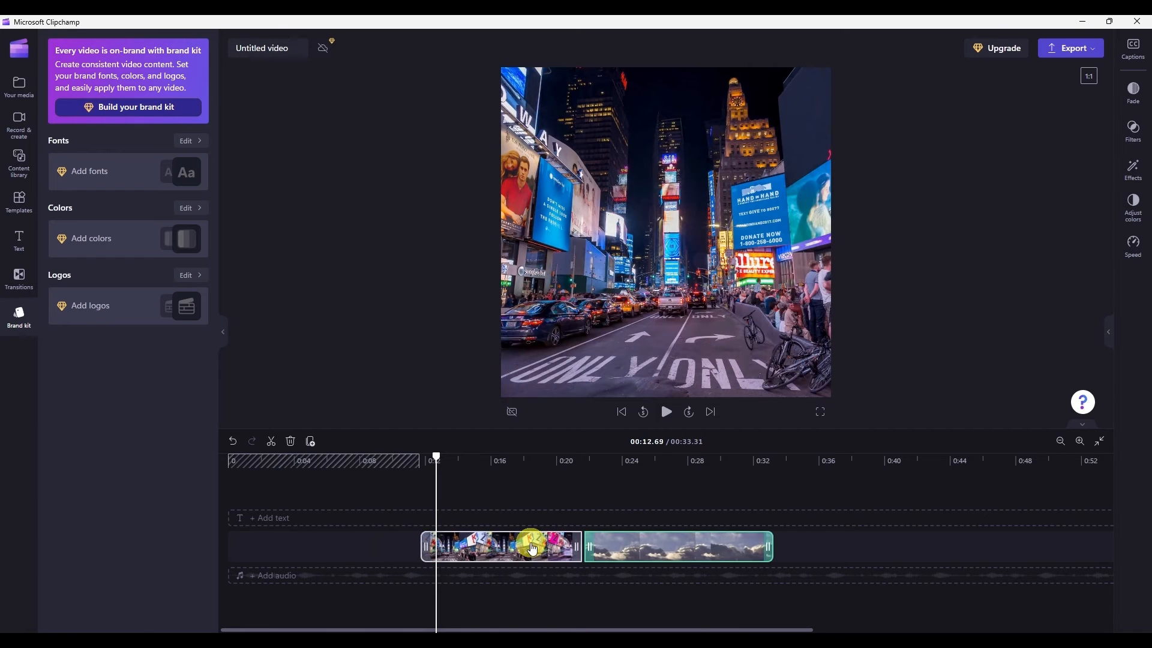
pyautogui.moveTo(481, 543); pyautogui.dragTo(282, 545)
pyautogui.moveTo(606, 547); pyautogui.dragTo(420, 540)
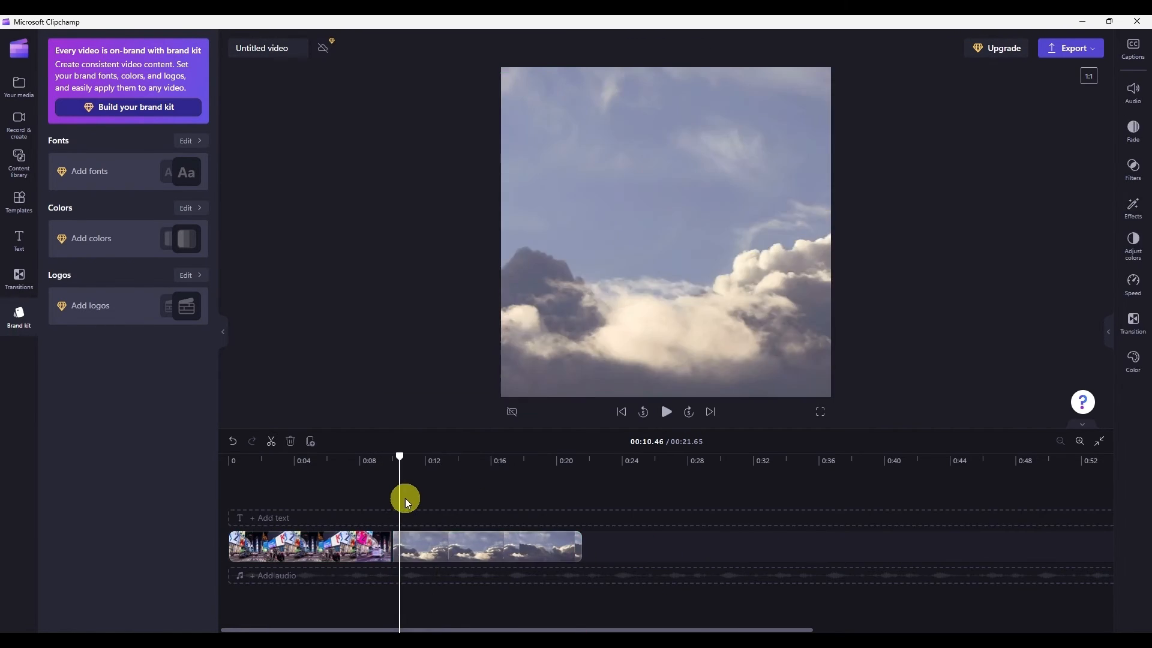
# - Split the cloud clip at 14.85 seconds and again at 18.80 seconds
pyautogui.click(360, 516)
pyautogui.click(374, 487)
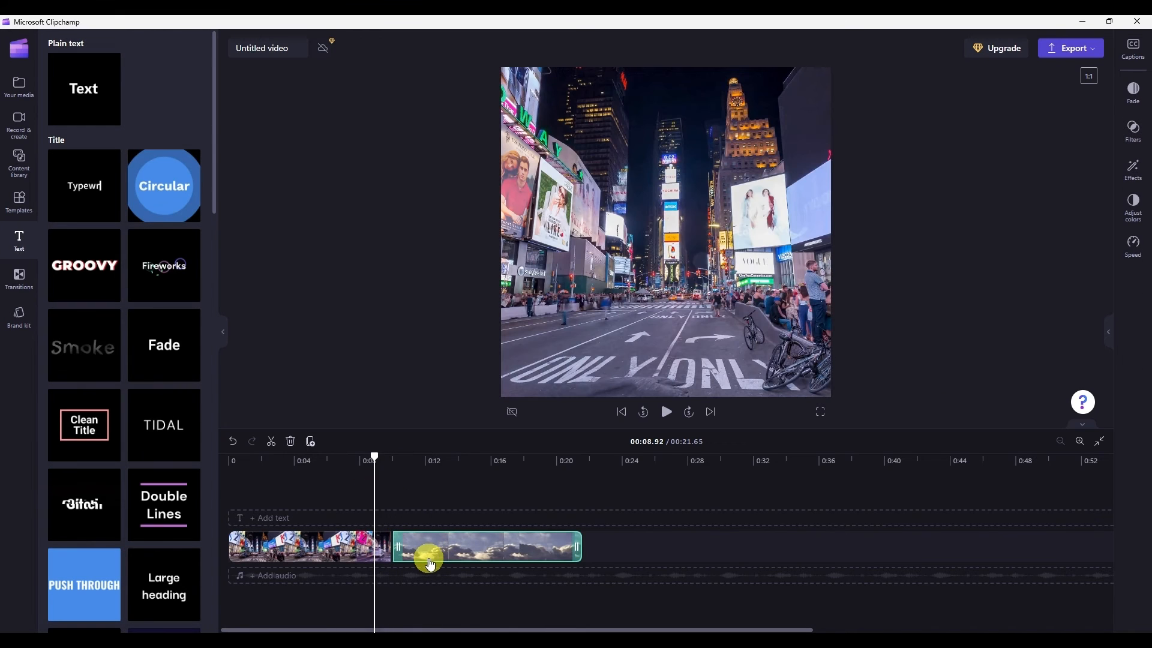
pyautogui.click(422, 497)
pyautogui.click(471, 497)
pyautogui.click(483, 549)
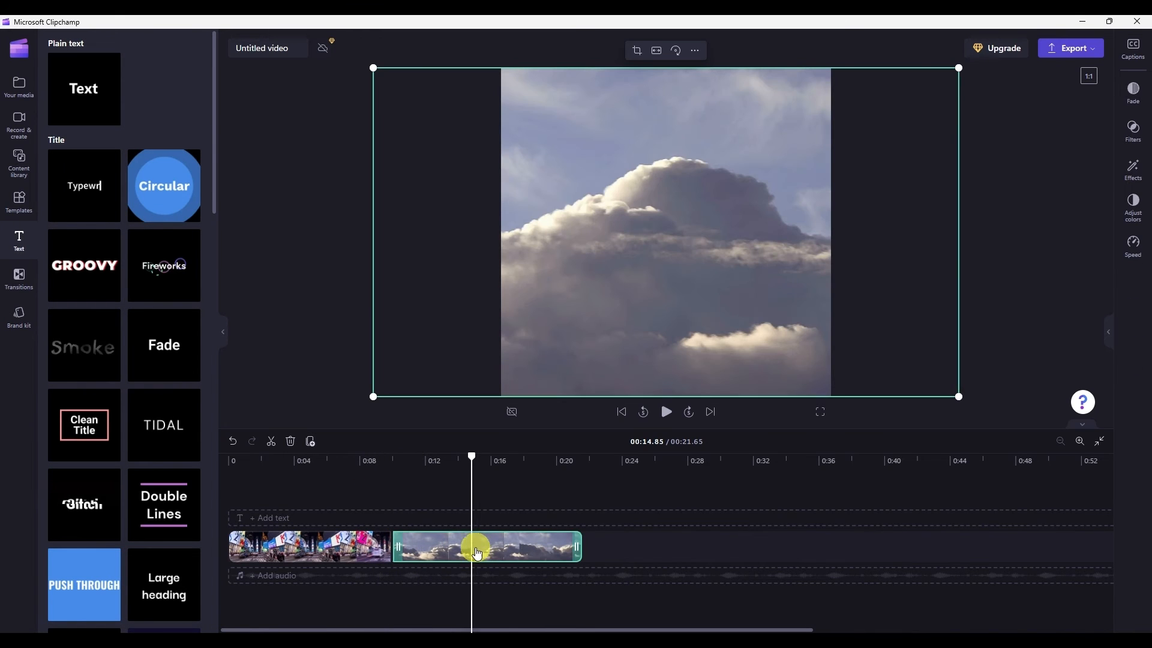
pyautogui.click(273, 443)
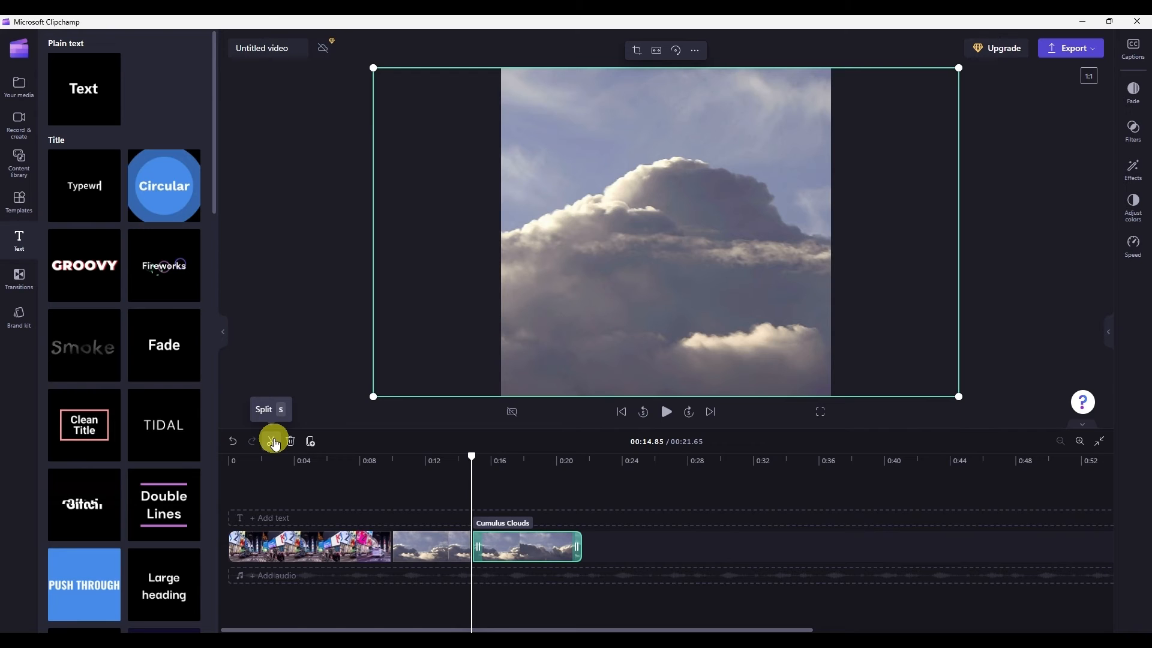
pyautogui.click(535, 501)
pyautogui.press('s')
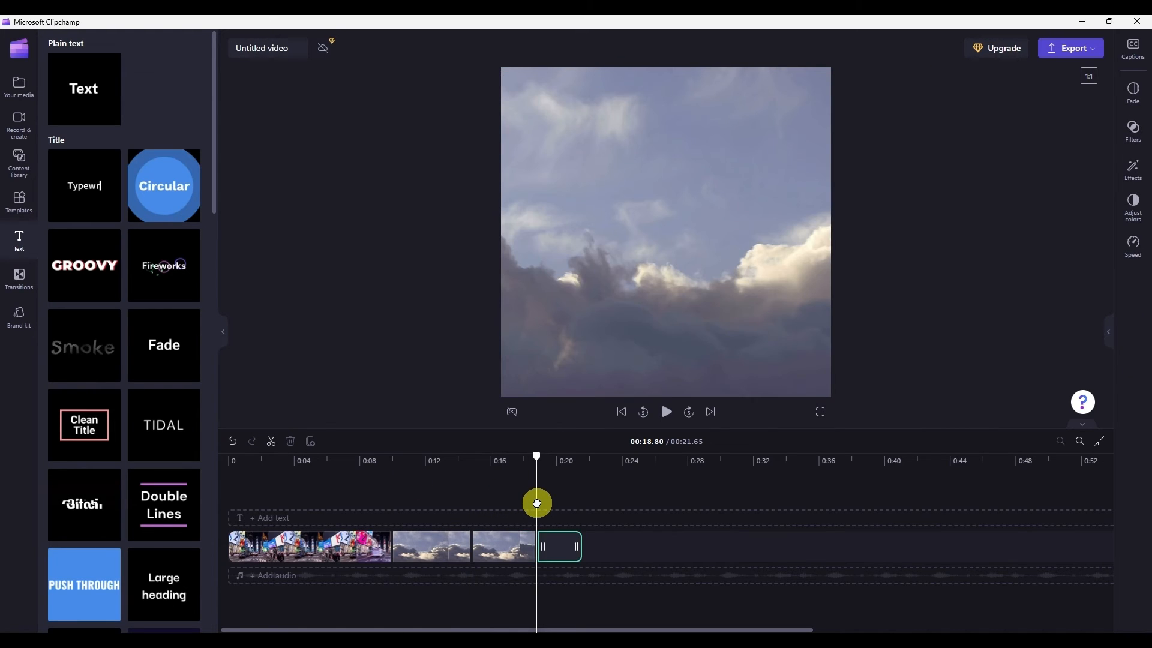
# - Select the middle cloud piece and look through the captions, fade, filters, effects, color adjustment and speed settings
pyautogui.click(502, 504)
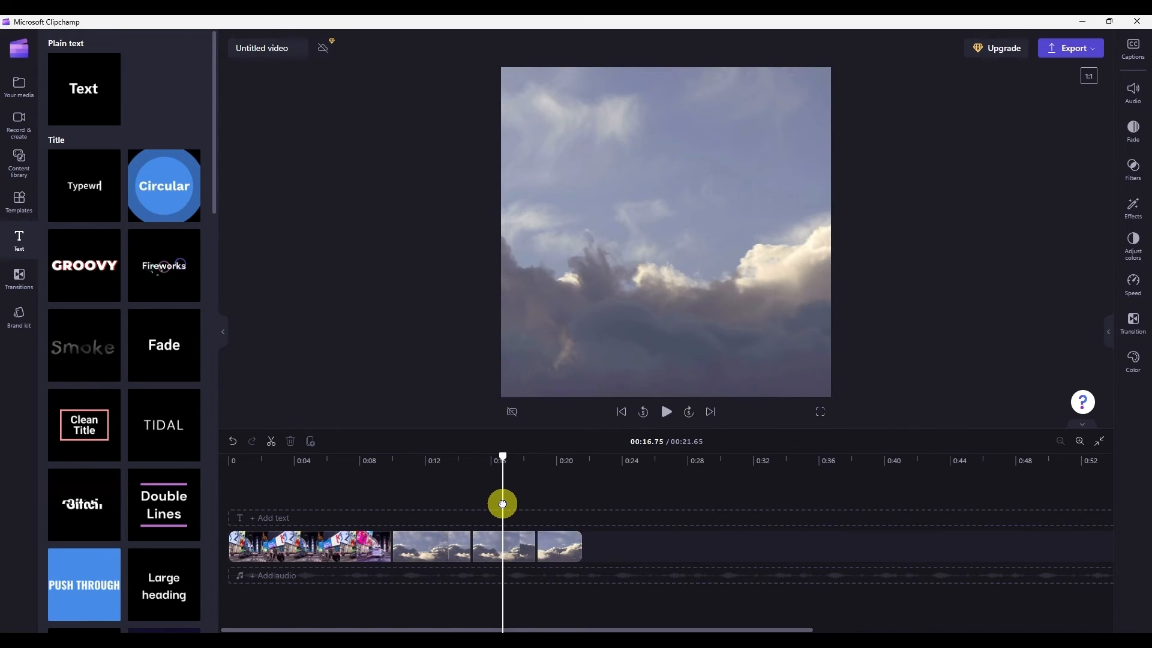
pyautogui.click(503, 546)
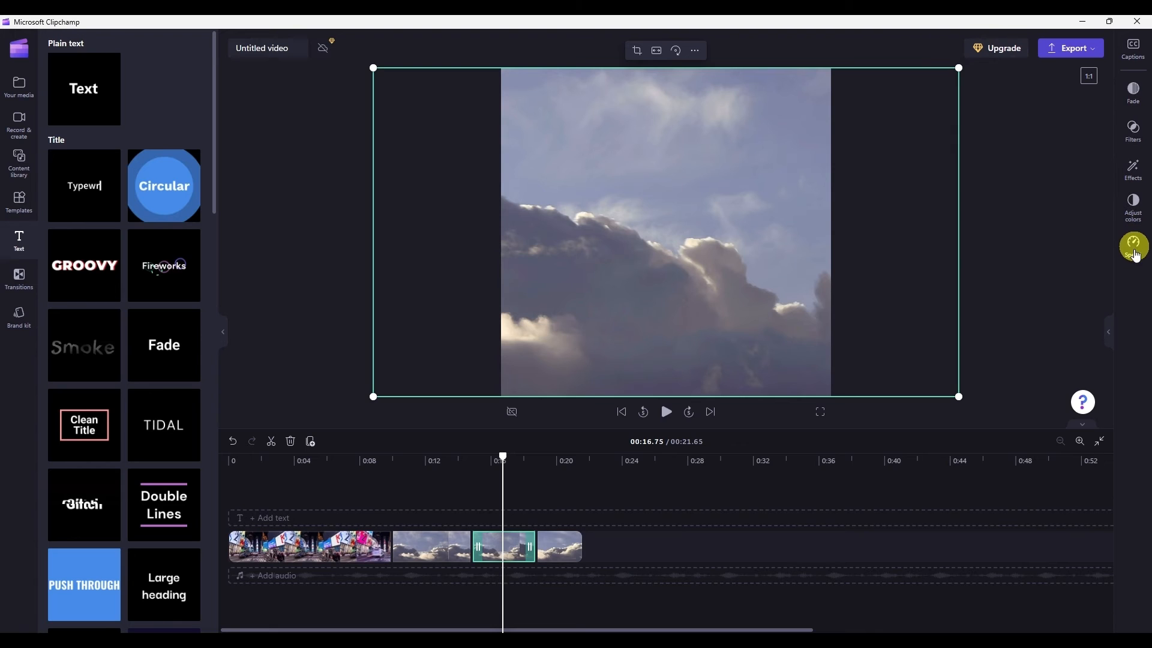
pyautogui.click(1132, 52)
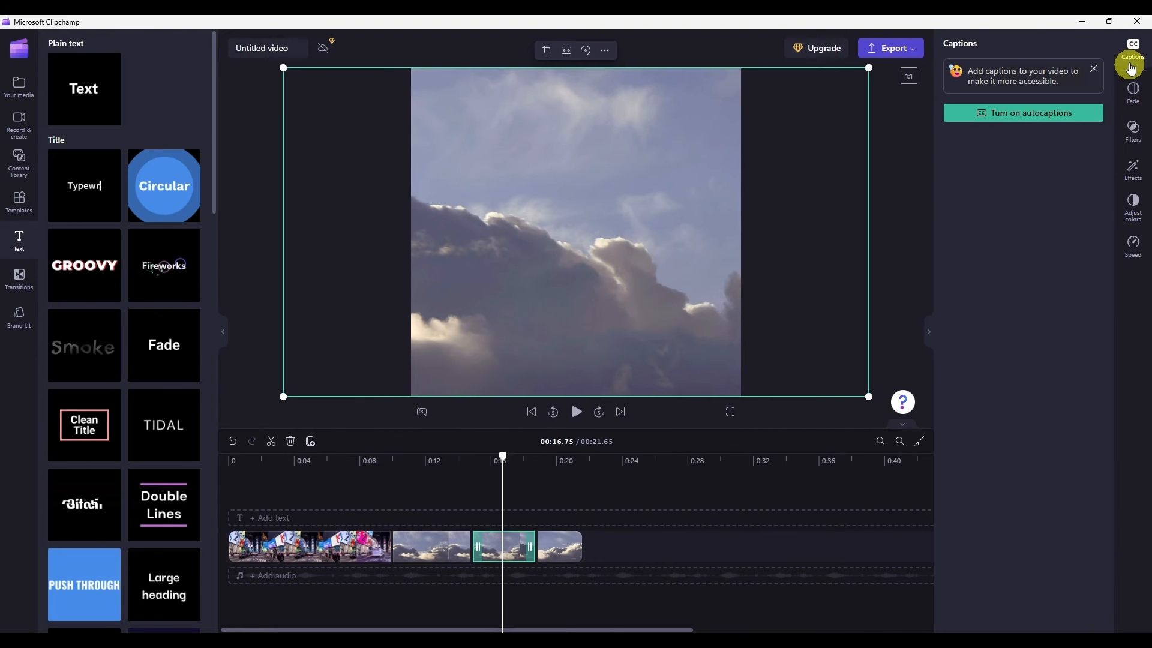
pyautogui.click(1133, 91)
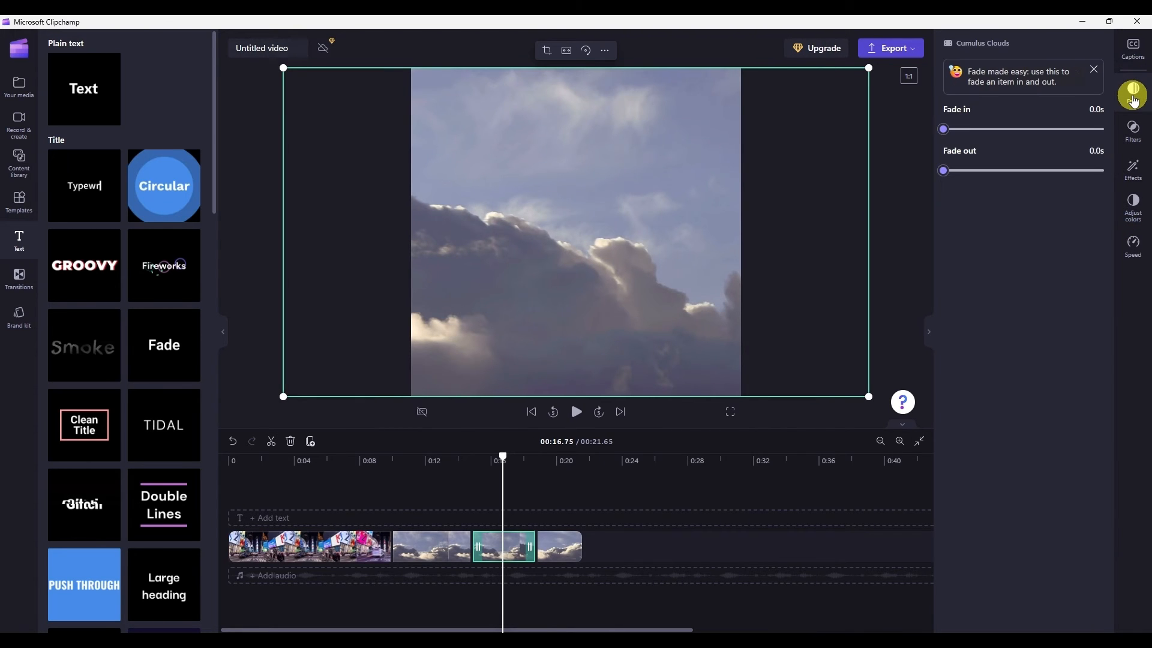
pyautogui.click(1134, 132)
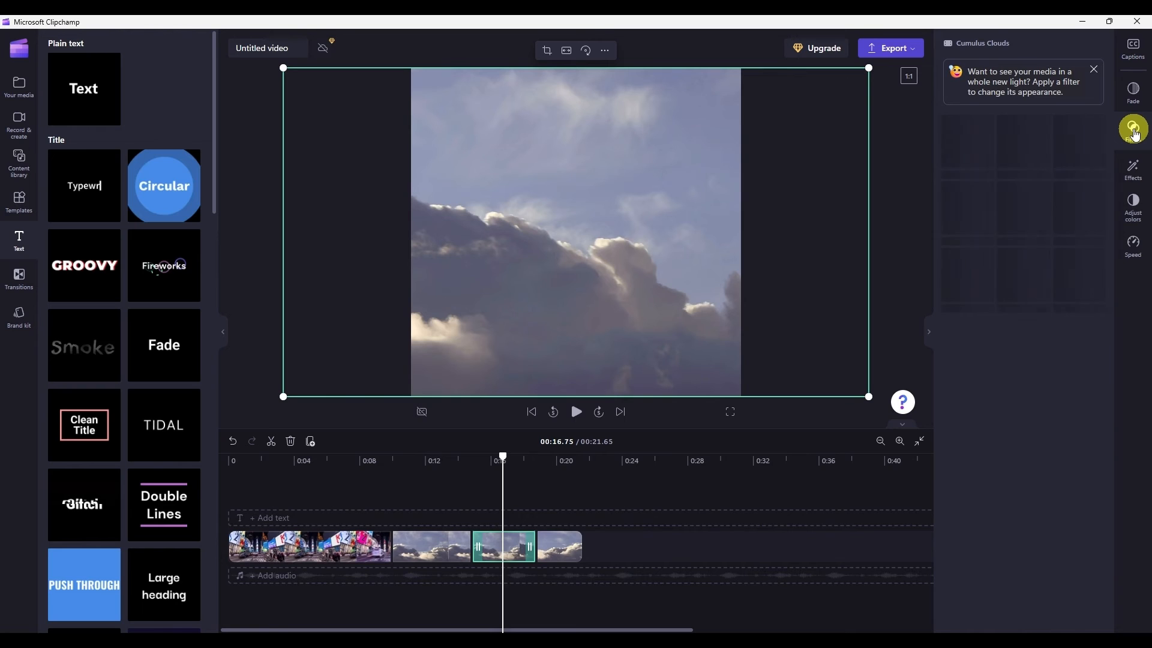
pyautogui.click(1134, 168)
pyautogui.click(1133, 204)
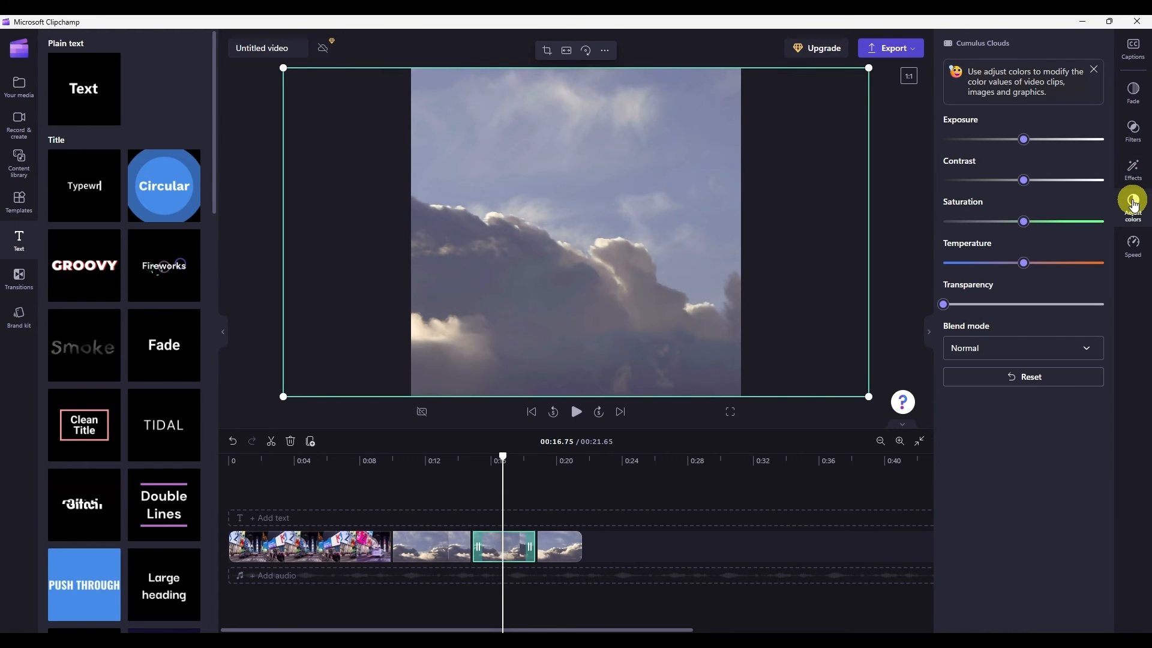
pyautogui.click(1133, 246)
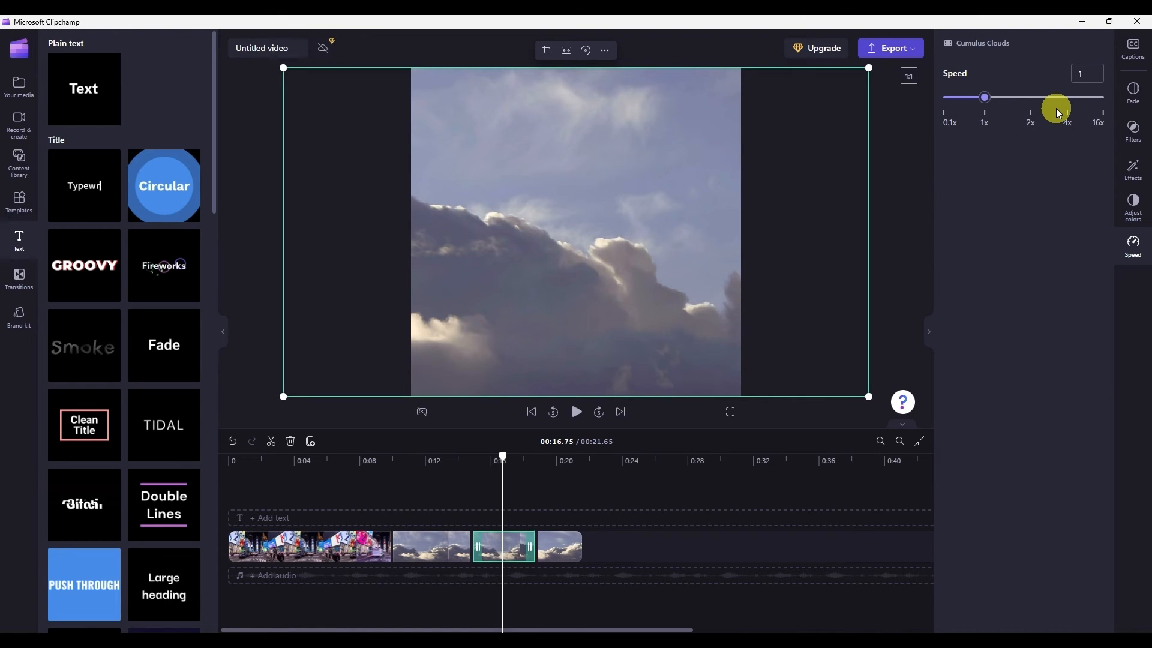
pyautogui.click(930, 331)
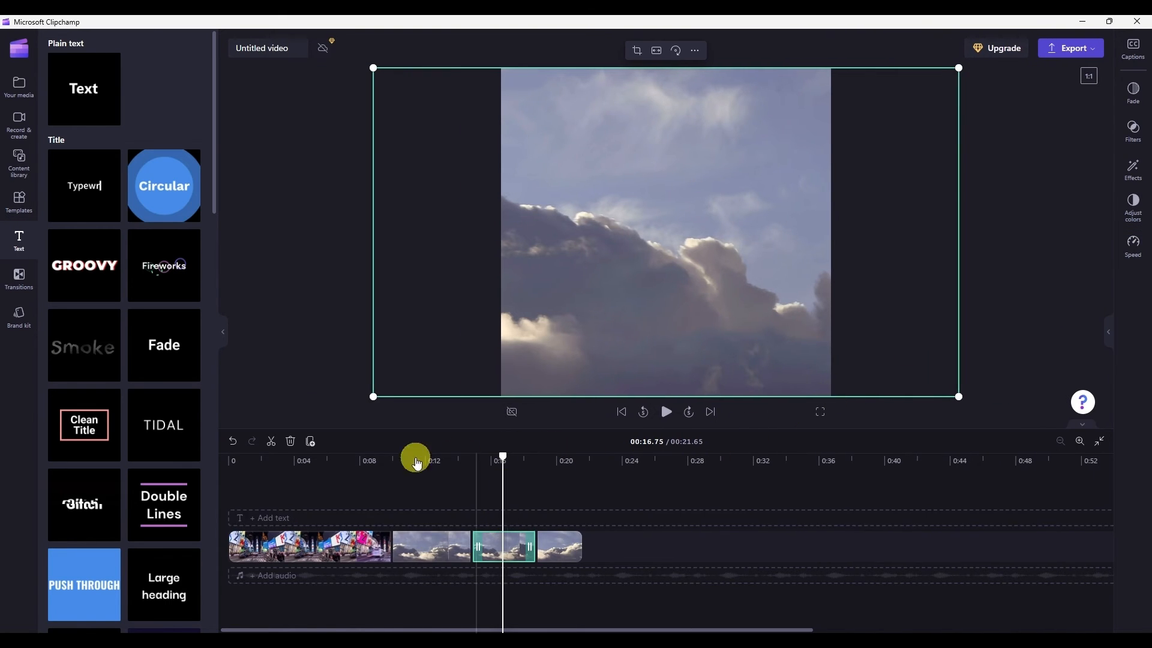
# - Add the Liquid streaks transition between the Times Square clip and the first cloud piece
pyautogui.click(332, 553)
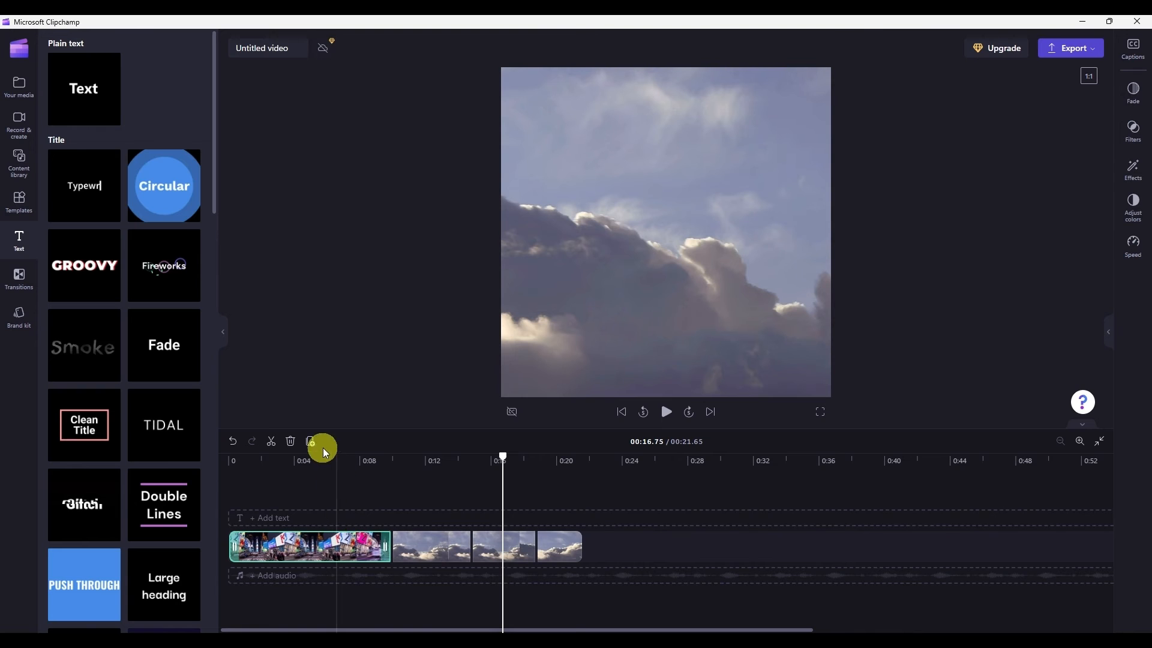
pyautogui.click(354, 477)
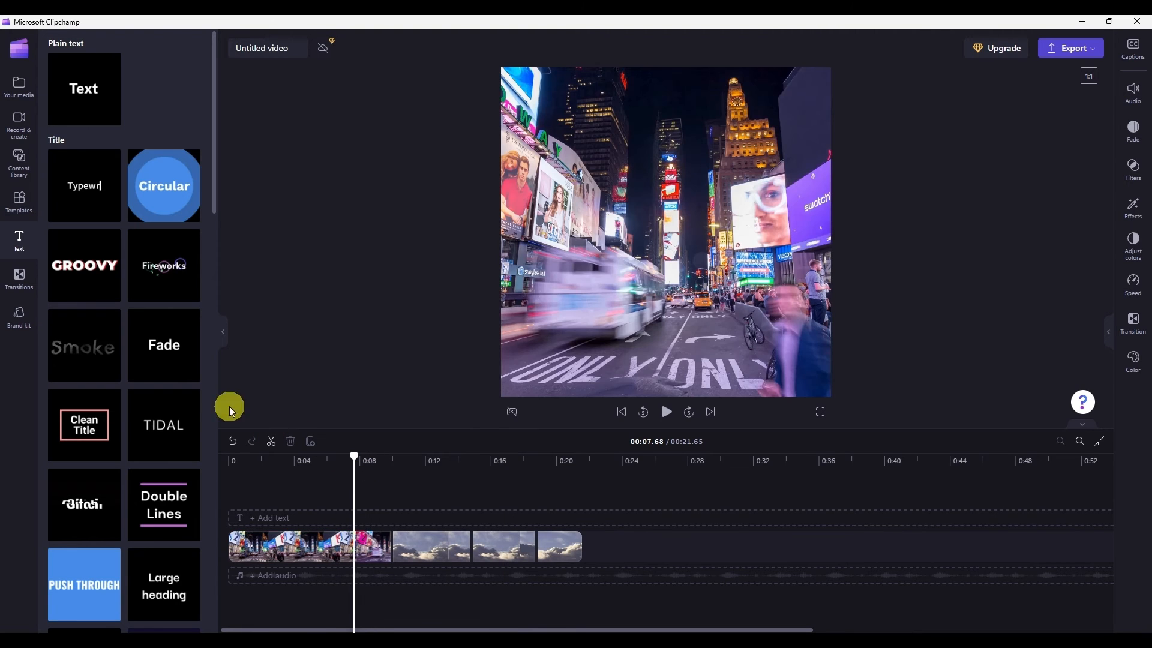
pyautogui.click(16, 293)
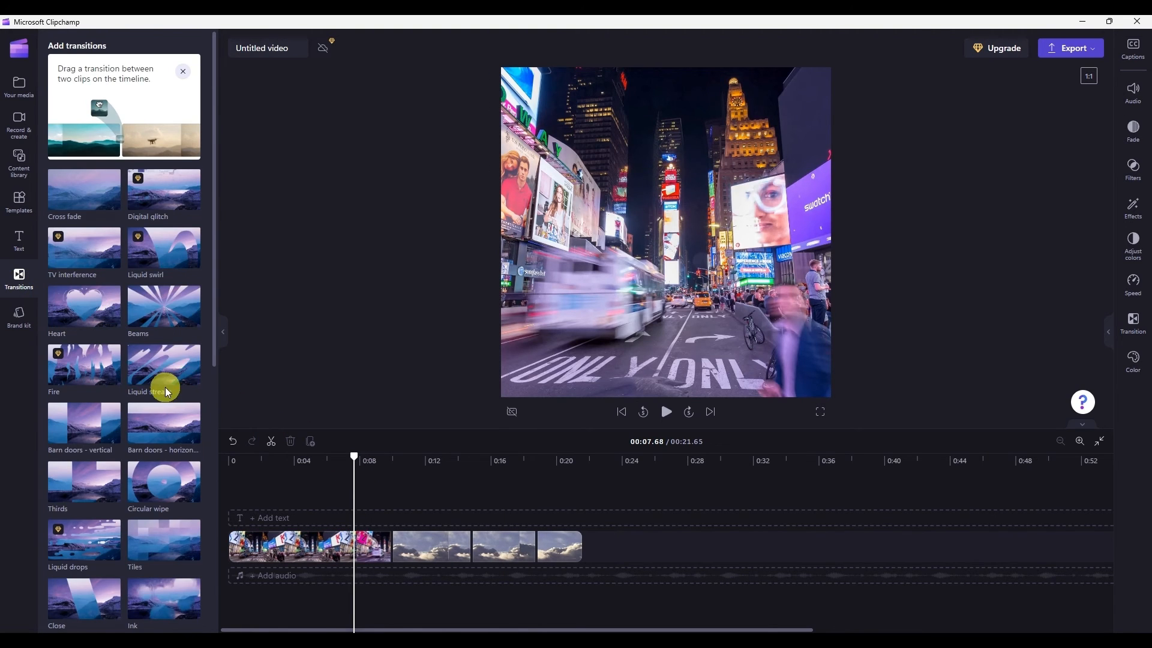
pyautogui.scroll(-3, 168, 300)
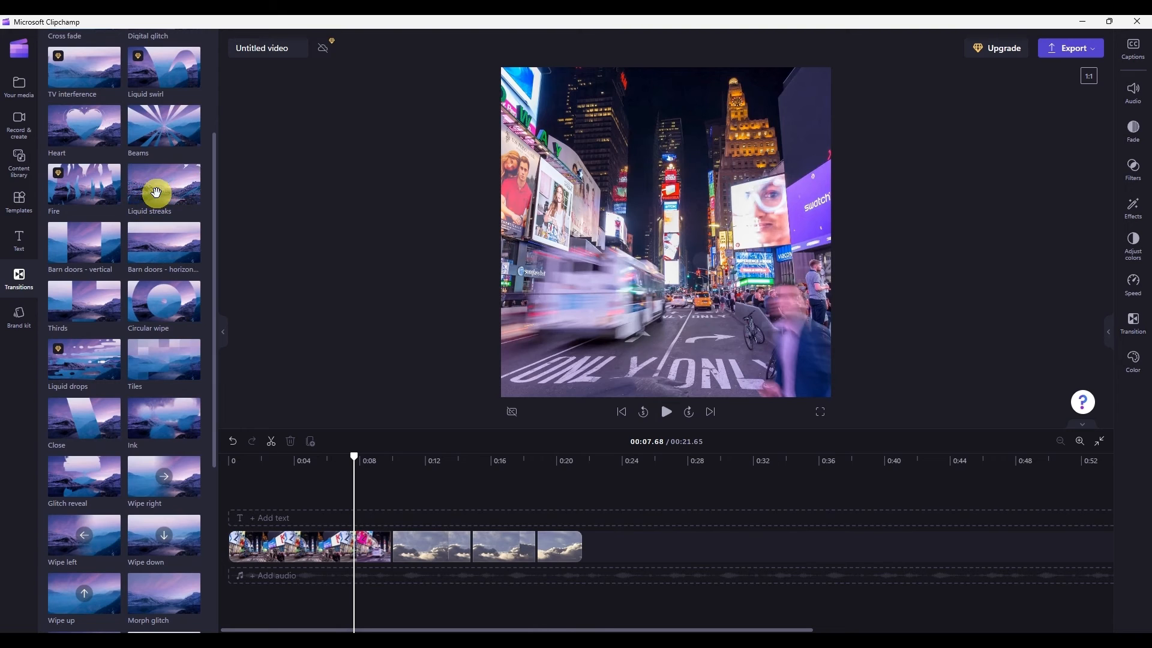
pyautogui.moveTo(156, 188)
pyautogui.mouseDown()
pyautogui.moveTo(275, 288)
pyautogui.moveTo(381, 458)
pyautogui.moveTo(390, 546)
pyautogui.mouseUp()
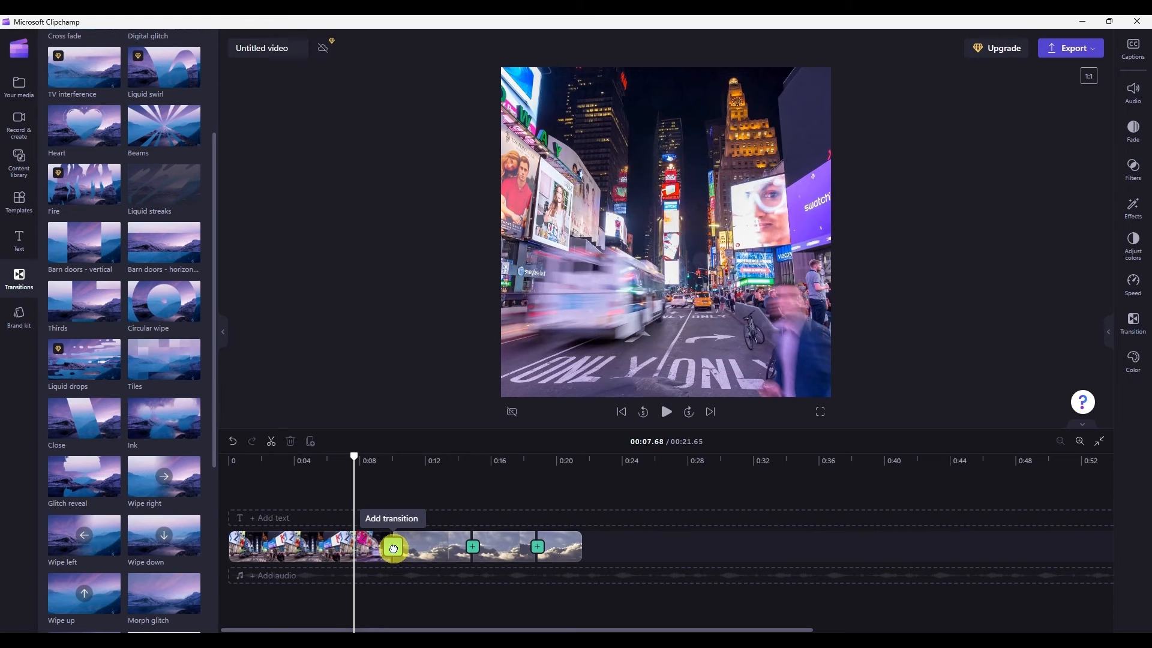
pyautogui.moveTo(393, 548); pyautogui.dragTo(393, 548)
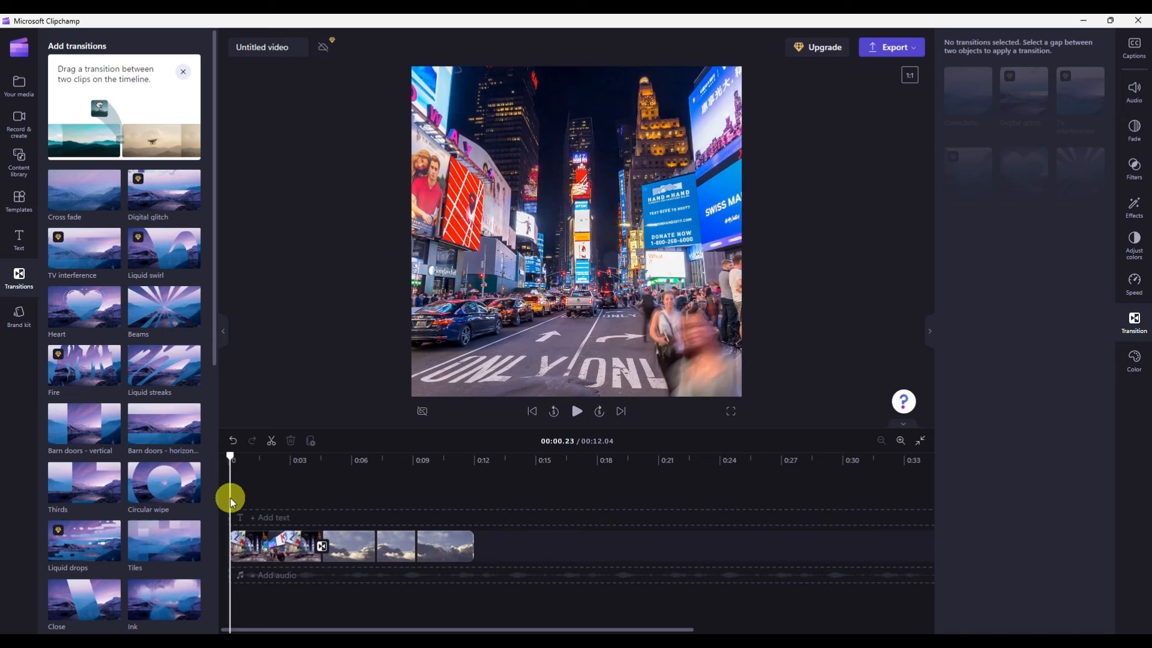
# - Add the Fireworks title above the Times Square clip, starting at 0.08 seconds
pyautogui.click(231, 501)
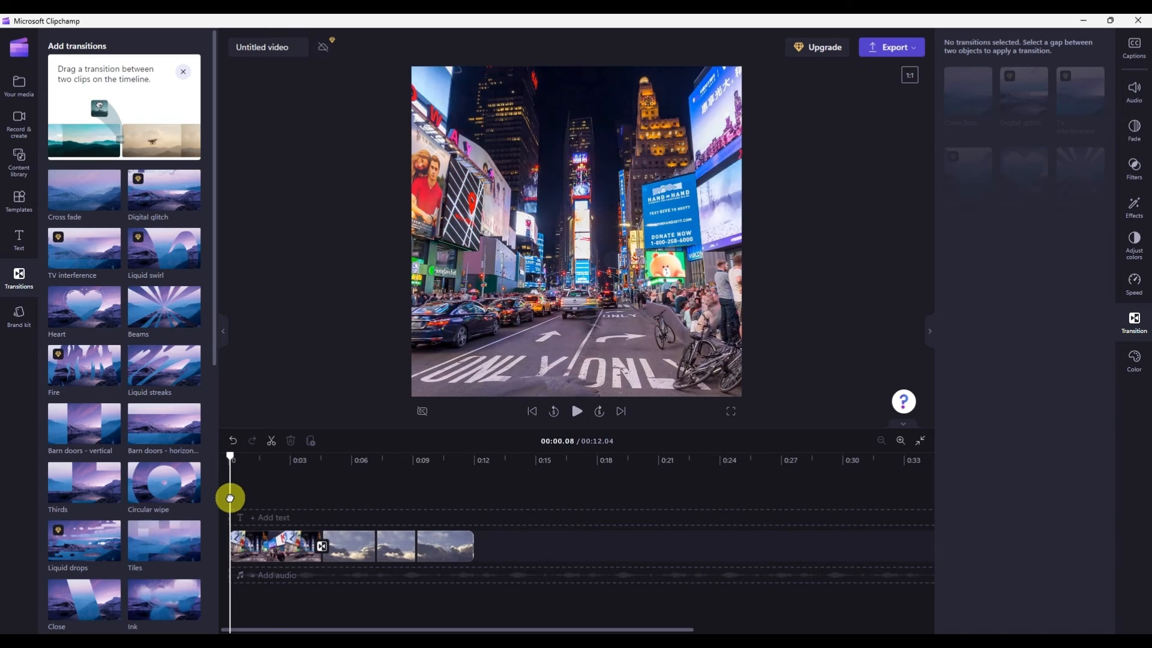
pyautogui.click(19, 239)
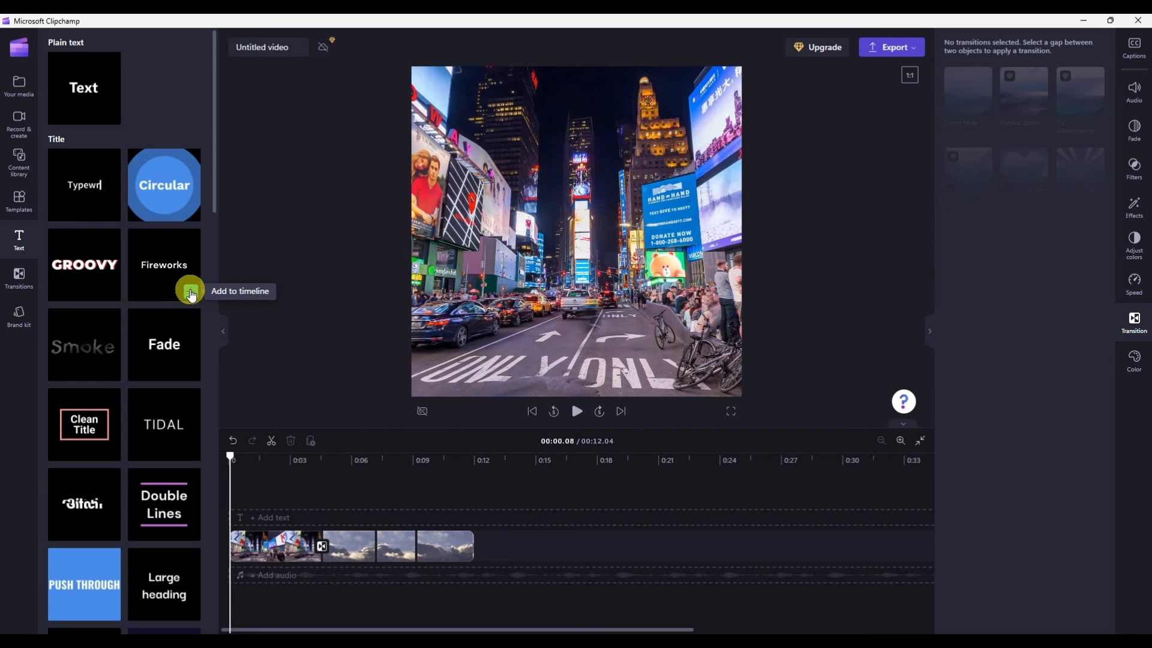
pyautogui.click(190, 294)
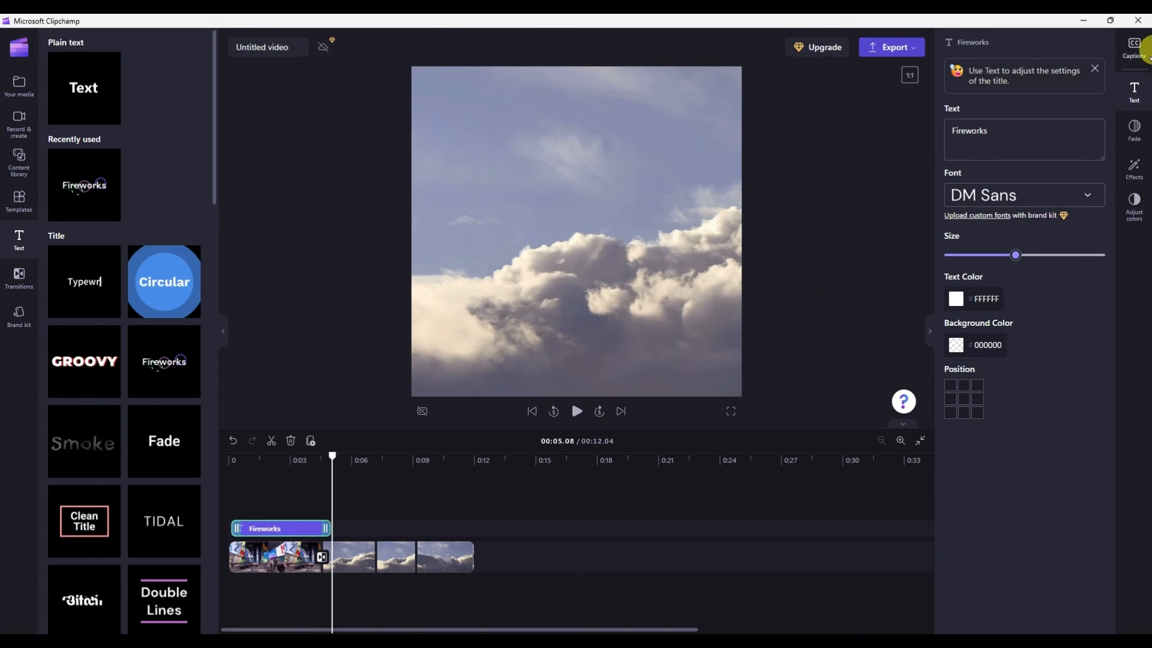
# - Look through the Fireworks title's fade, effects and color adjustment settings, and view the title at 0.35 seconds
pyautogui.click(1133, 130)
pyautogui.click(1142, 171)
pyautogui.click(1133, 203)
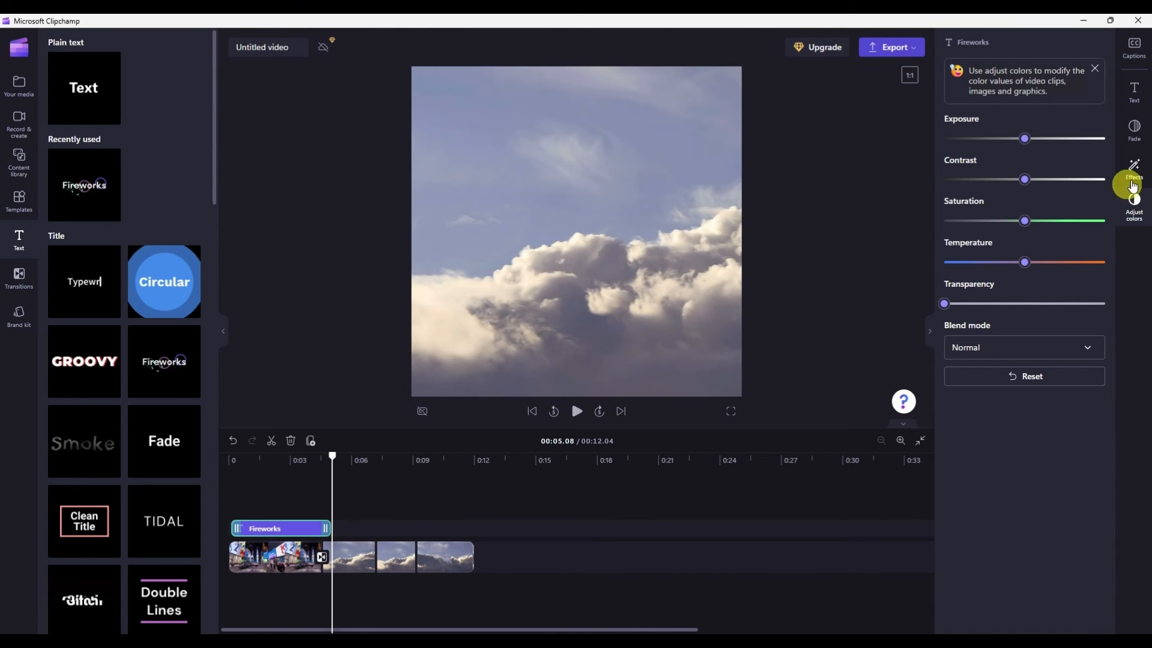
pyautogui.click(235, 488)
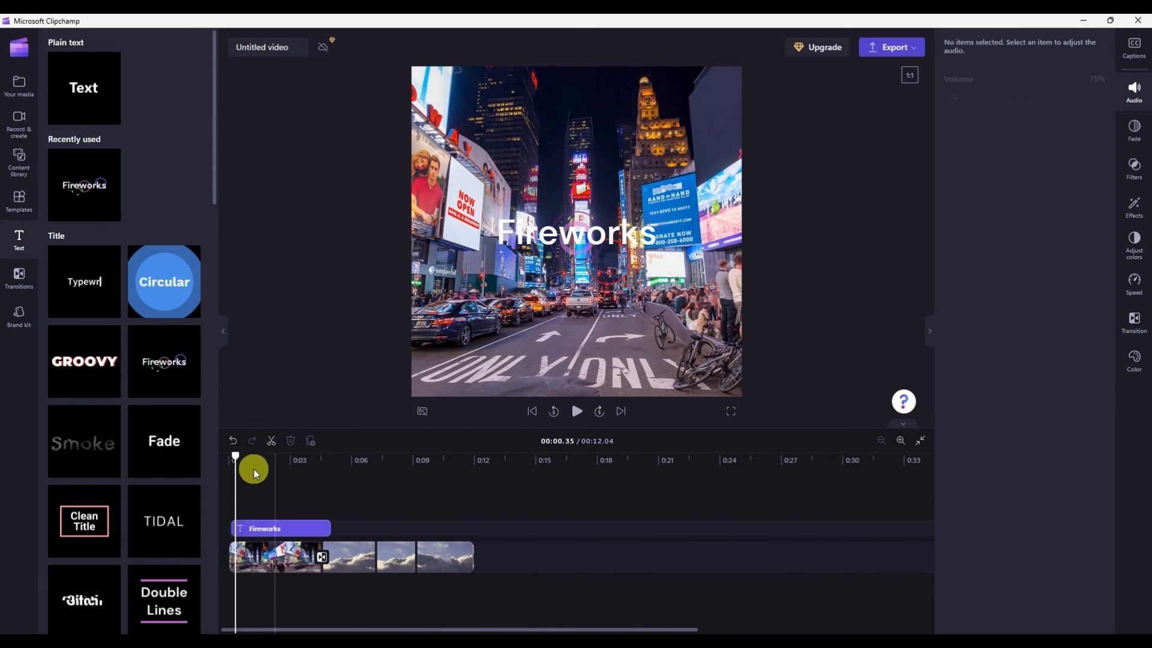
# - Add the track Get going from the Happy and upbeat music collection and align it with the start of the video
pyautogui.click(21, 164)
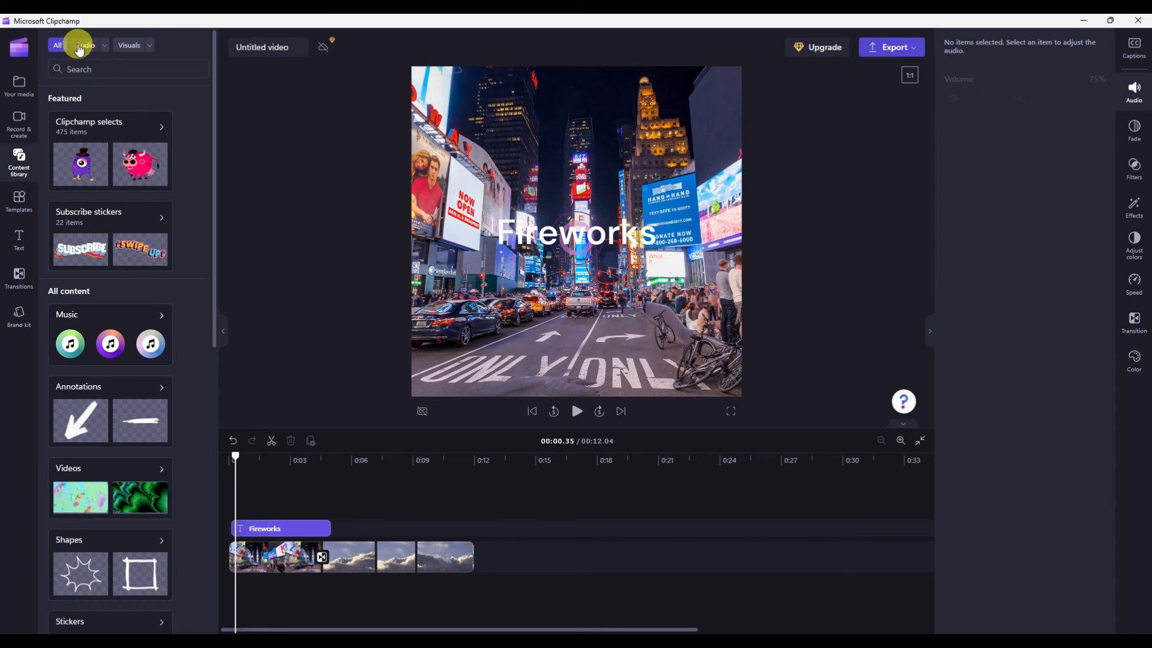
pyautogui.click(102, 51)
pyautogui.click(103, 77)
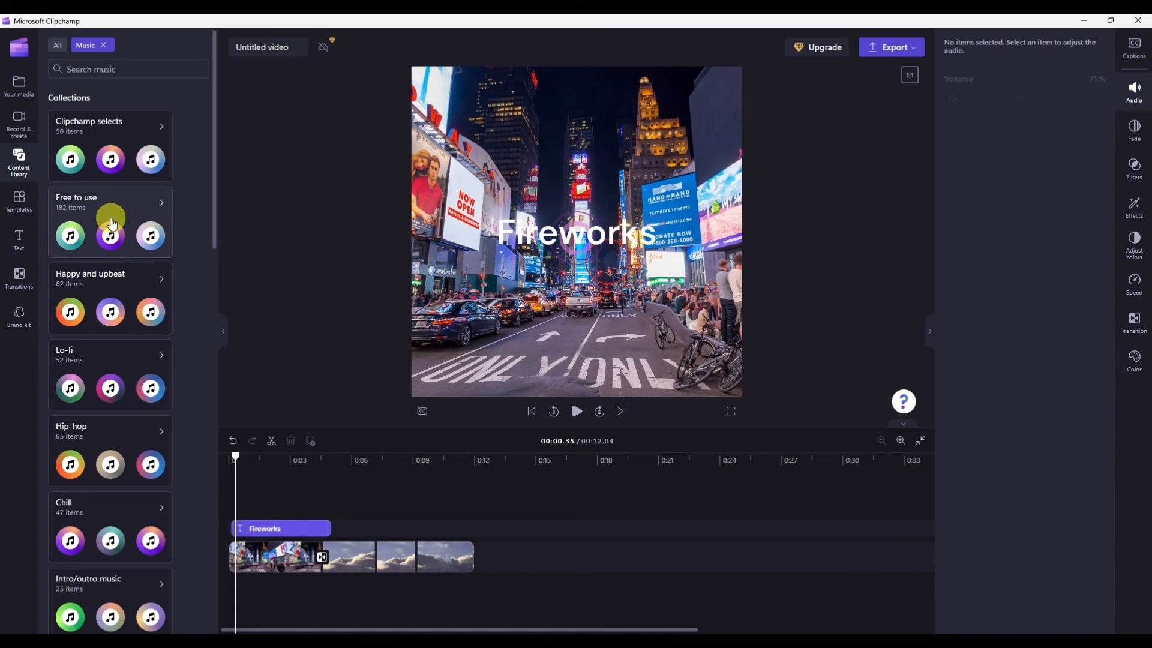
pyautogui.click(104, 262)
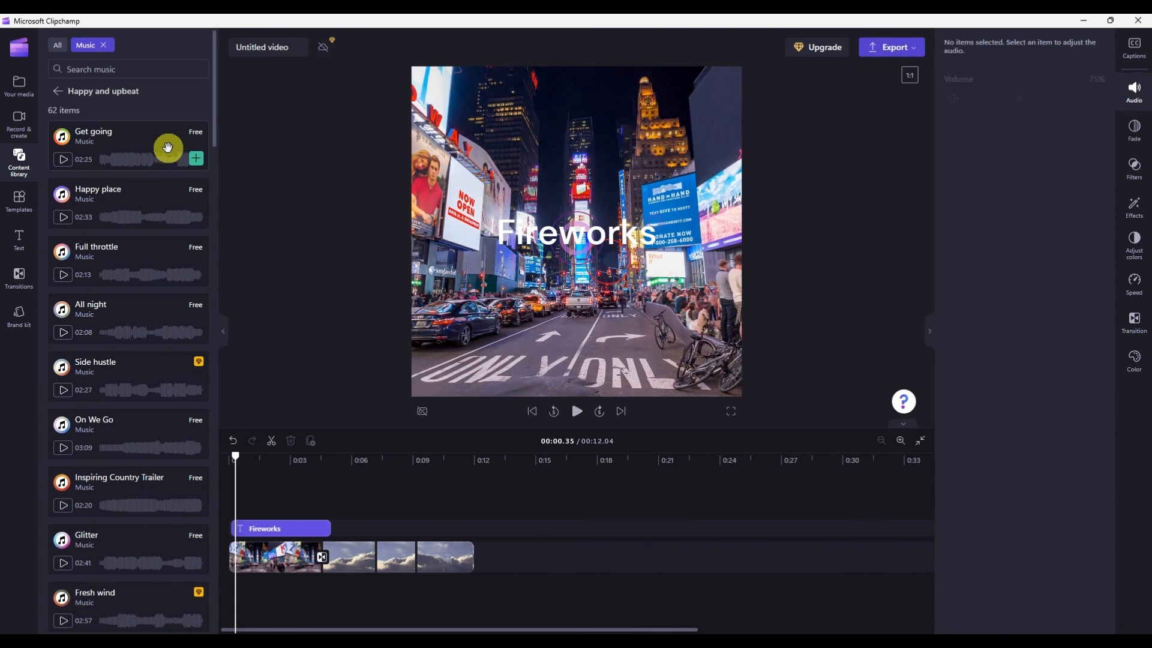
pyautogui.click(197, 159)
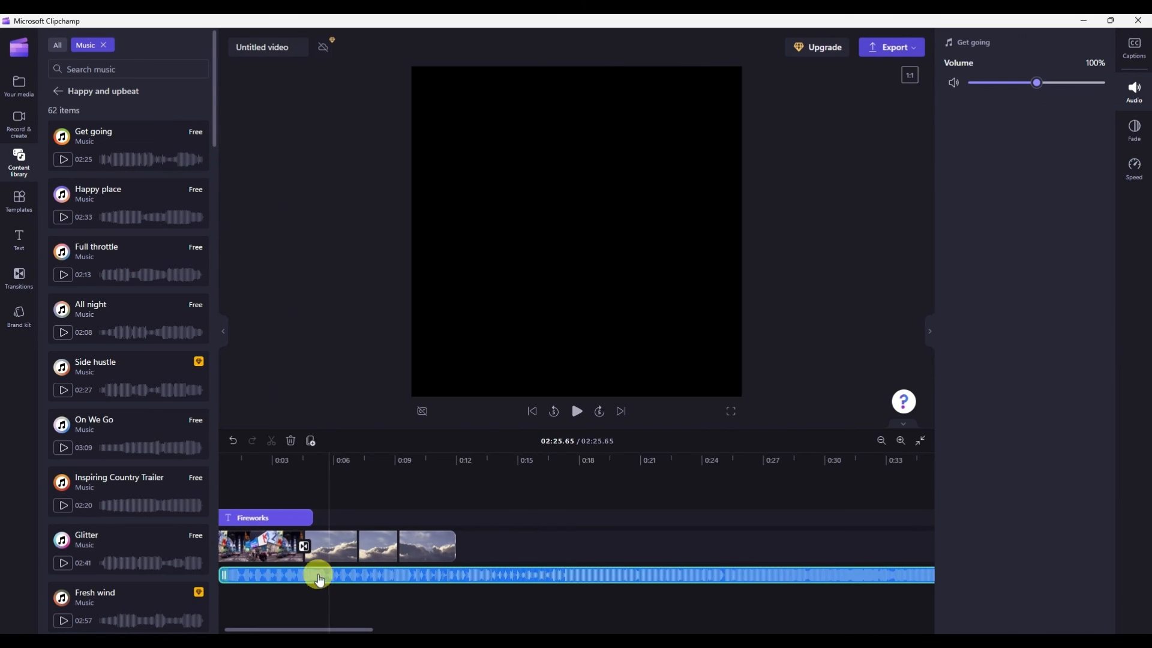
pyautogui.scroll(-1, 262, 616)
pyautogui.moveTo(274, 574); pyautogui.dragTo(266, 576)
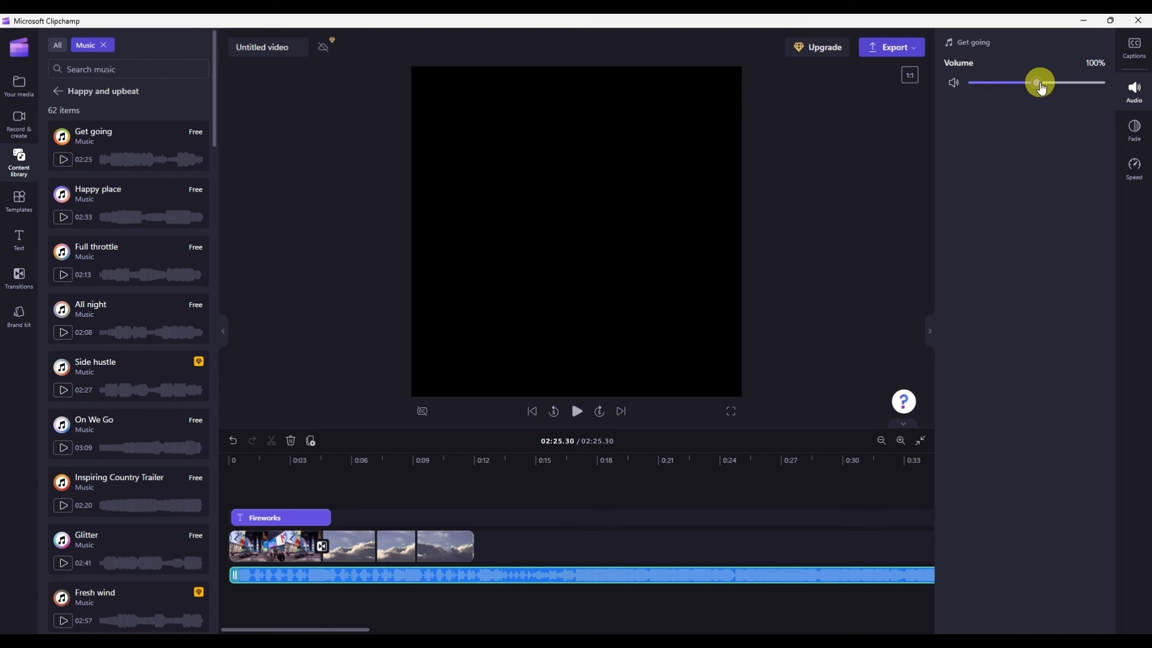
# - Lower the Get going track's volume to 8% and return the playhead to the start of the video
pyautogui.moveTo(1041, 89); pyautogui.dragTo(980, 88)
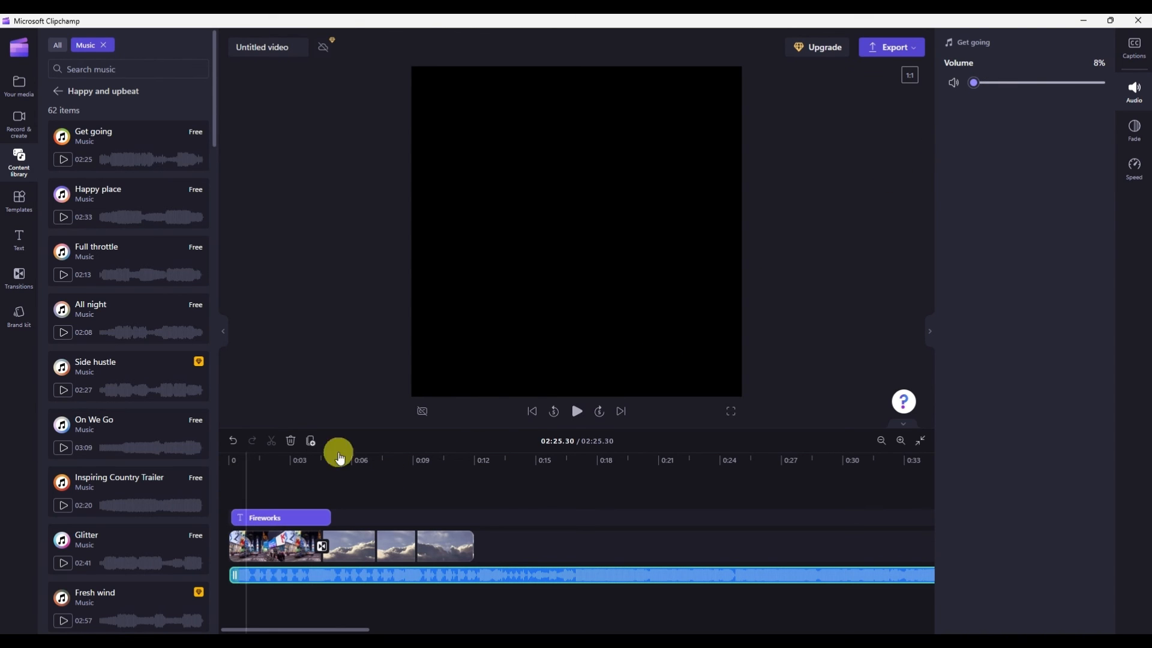
pyautogui.click(531, 411)
pyautogui.click(312, 544)
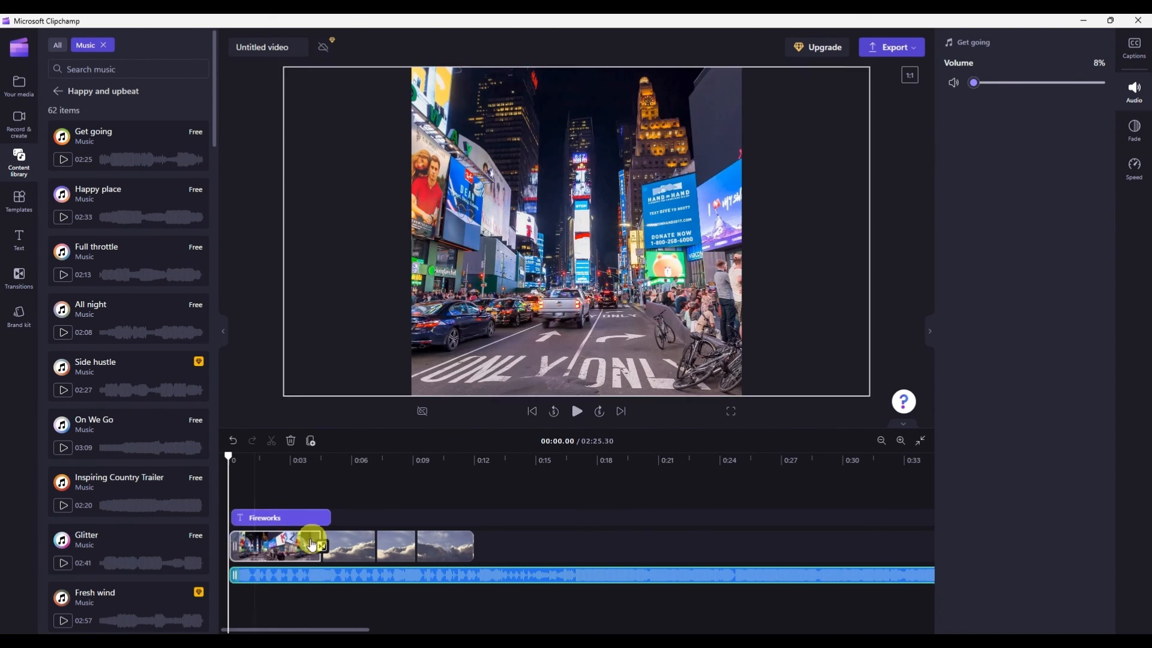
pyautogui.click(309, 580)
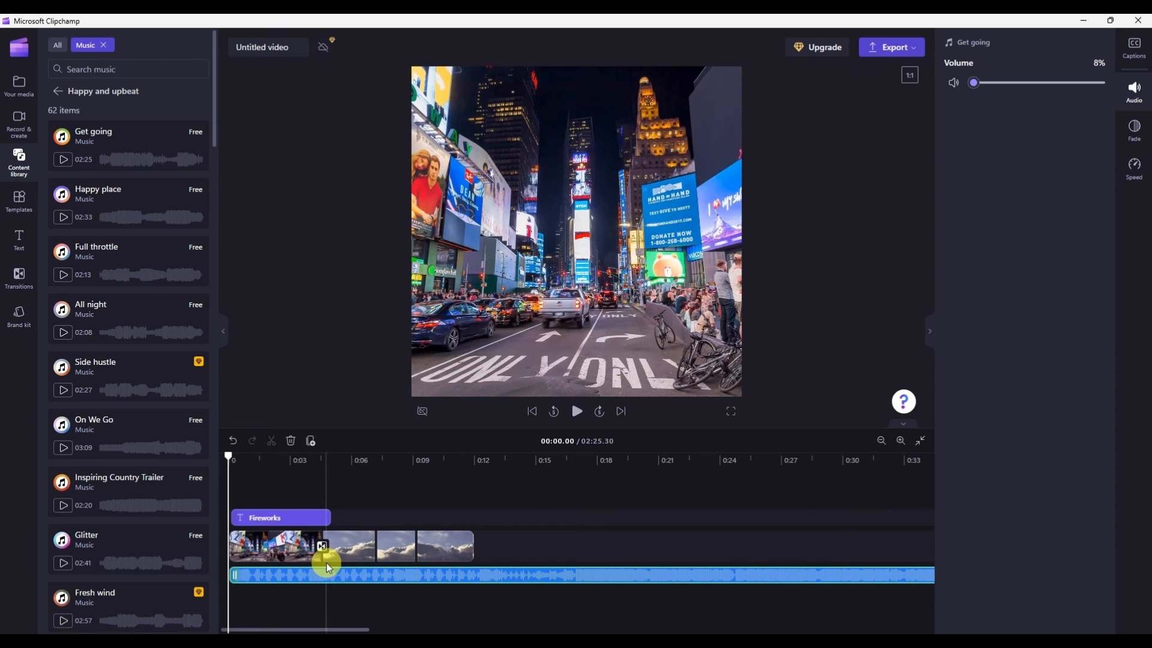
# - Create a new text-to-speech clip at the start of the timeline
pyautogui.click(16, 129)
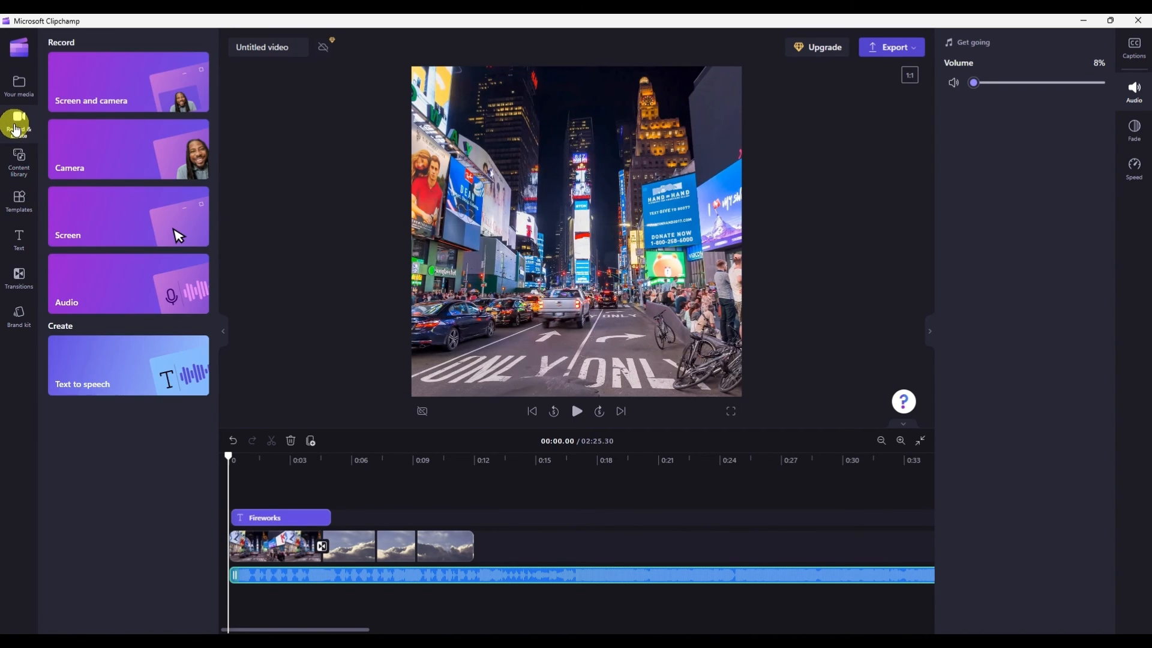
pyautogui.click(128, 378)
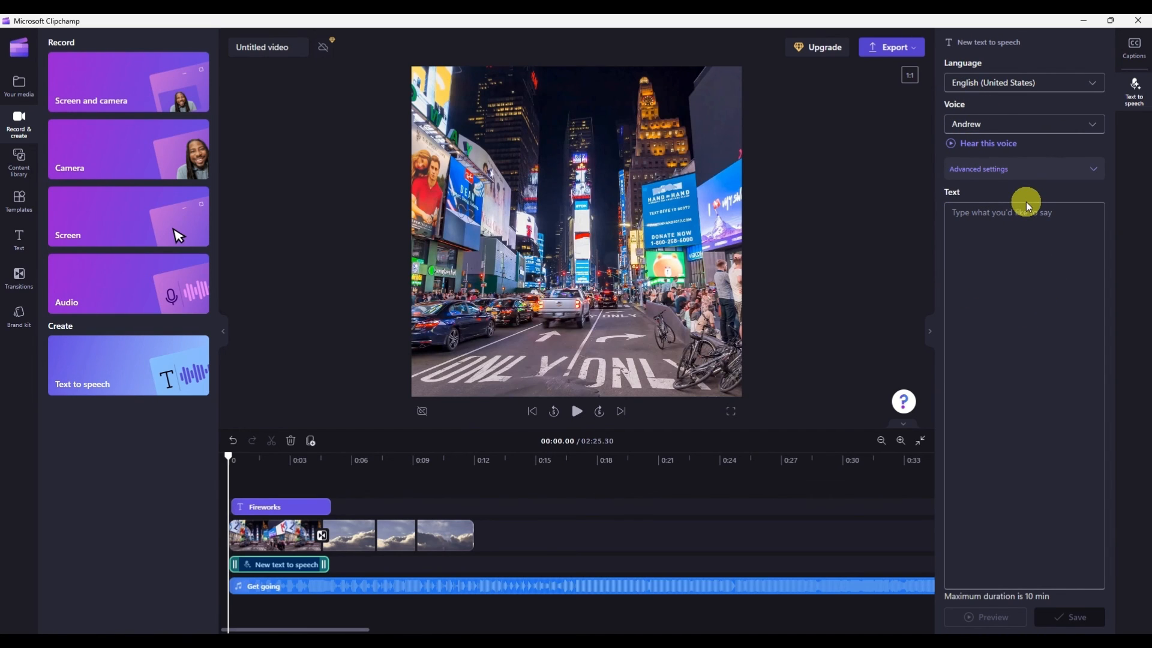
# - Look through the available languages and voices, and choose English (United States) with the Andrew voice for the text-to-speech clip
pyautogui.click(977, 83)
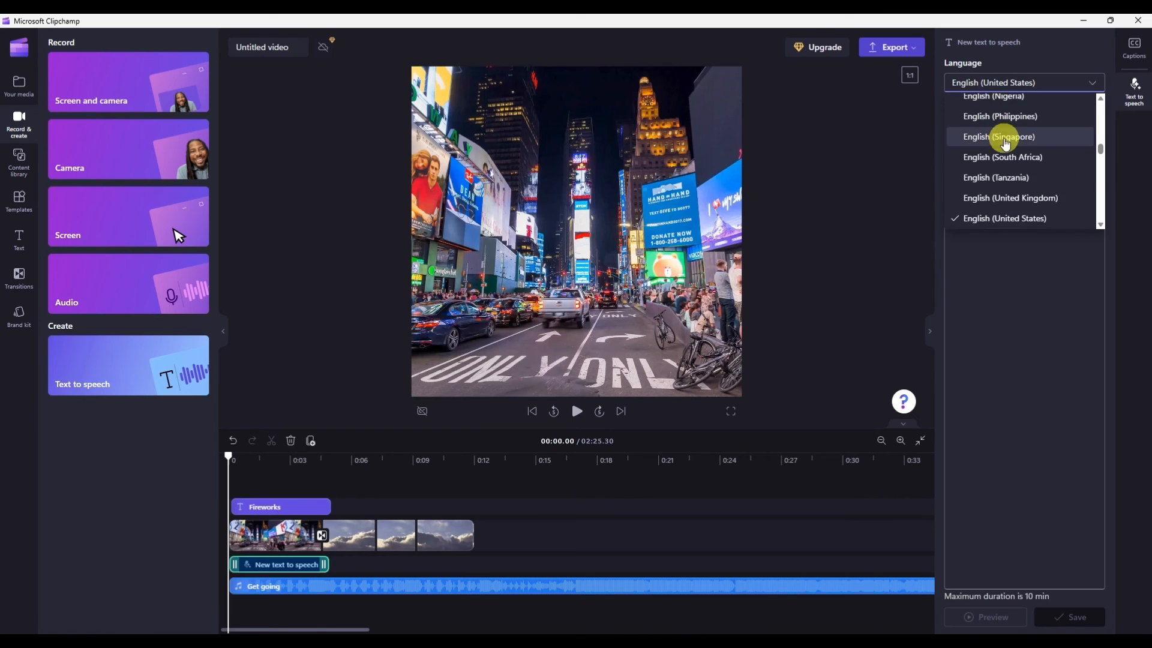
pyautogui.scroll(-1, 1007, 145)
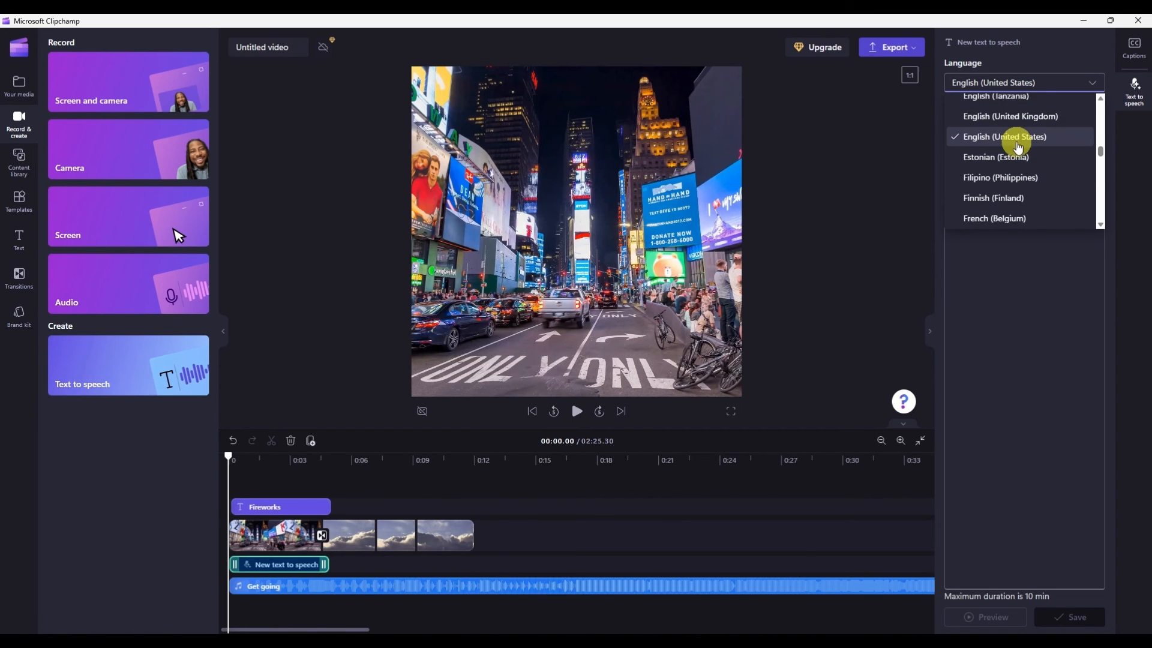
pyautogui.click(1018, 147)
pyautogui.click(993, 124)
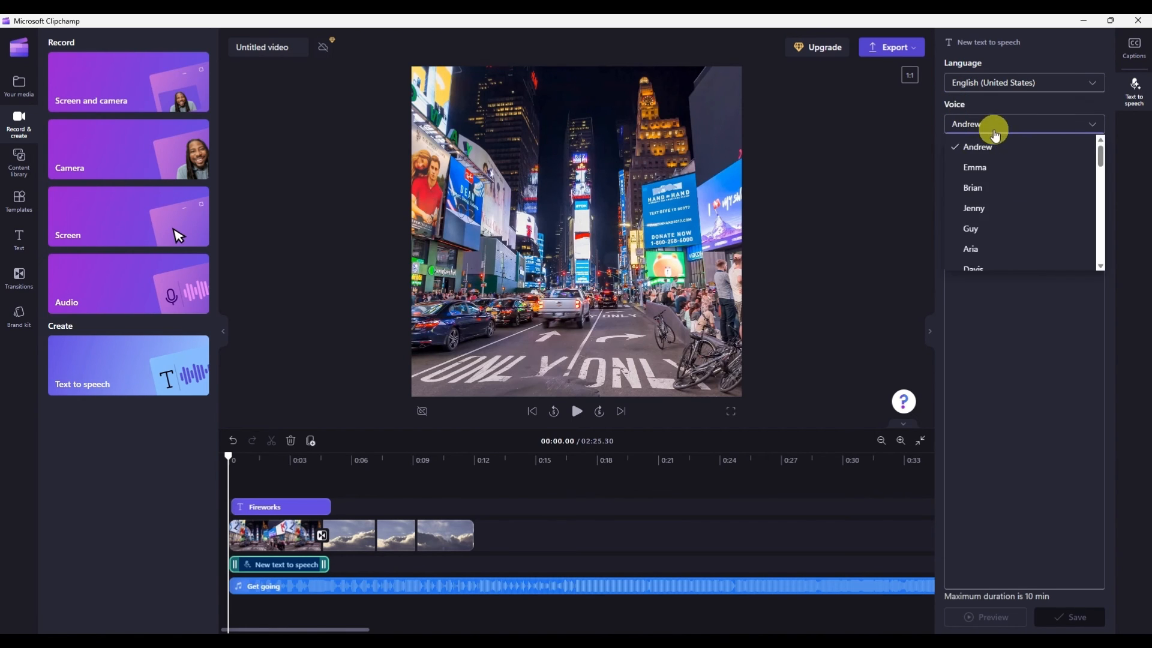
pyautogui.scroll(-2, 1003, 157)
pyautogui.scroll(2, 1006, 168)
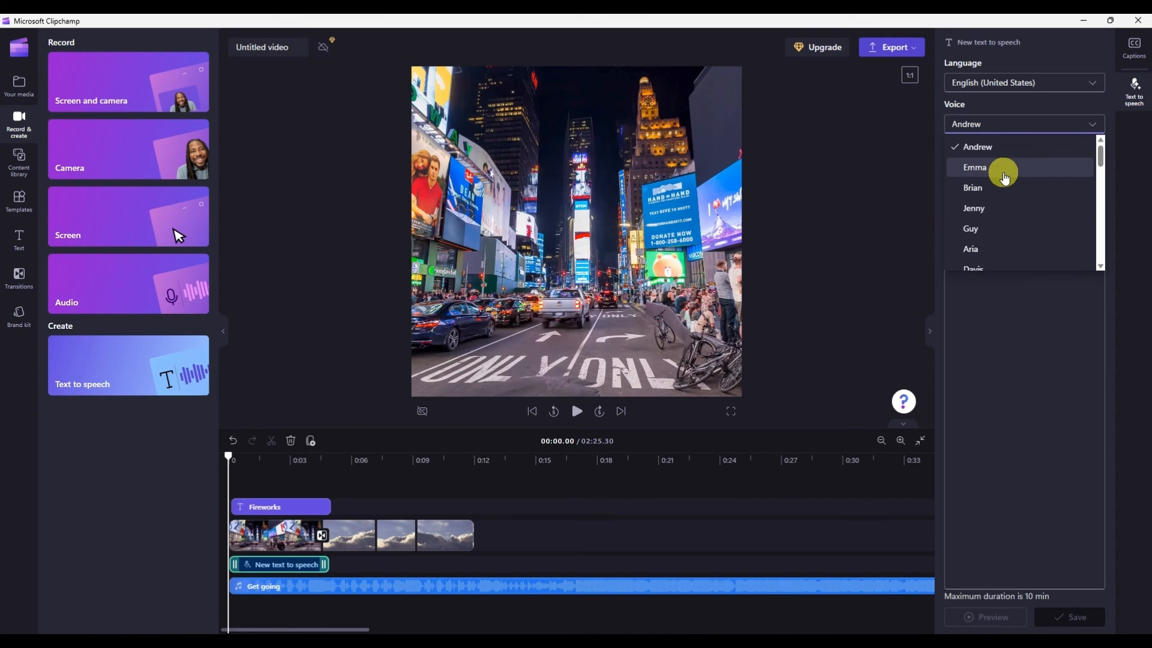
pyautogui.click(1004, 171)
pyautogui.click(995, 133)
pyautogui.click(989, 130)
pyautogui.click(1000, 133)
pyautogui.click(981, 146)
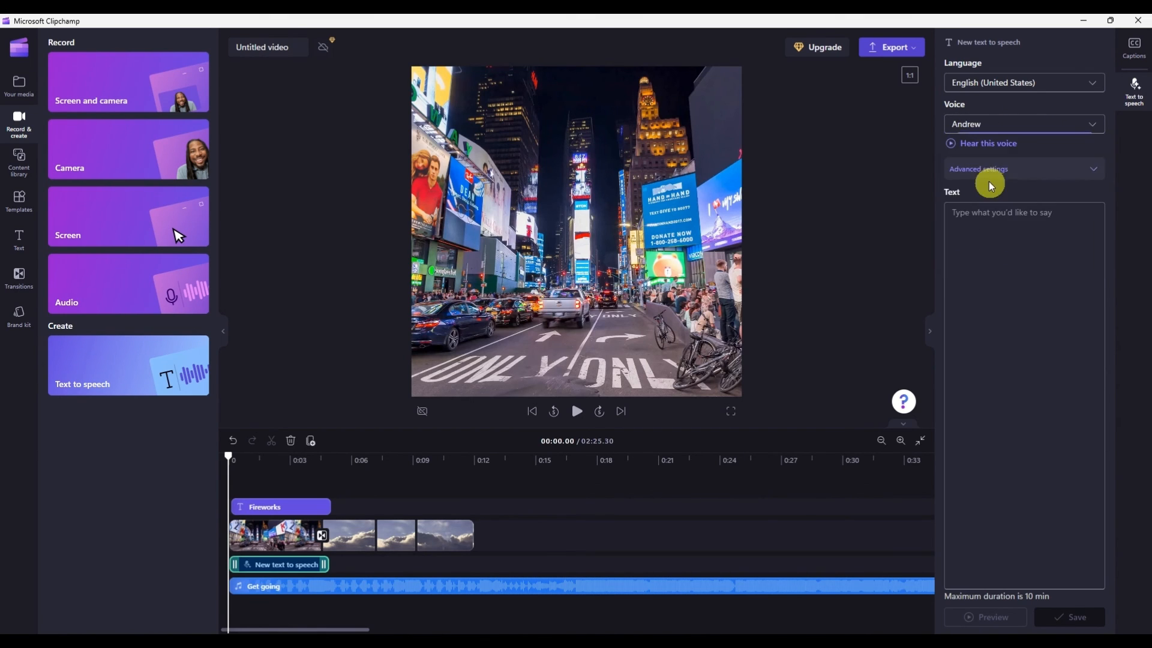
# - Enter and save the voiceover text "Embark on a journey where each destination becomes a chapter of discovery, weaving tales of adventure and cultural immersion across the globe."
pyautogui.click(1002, 222)
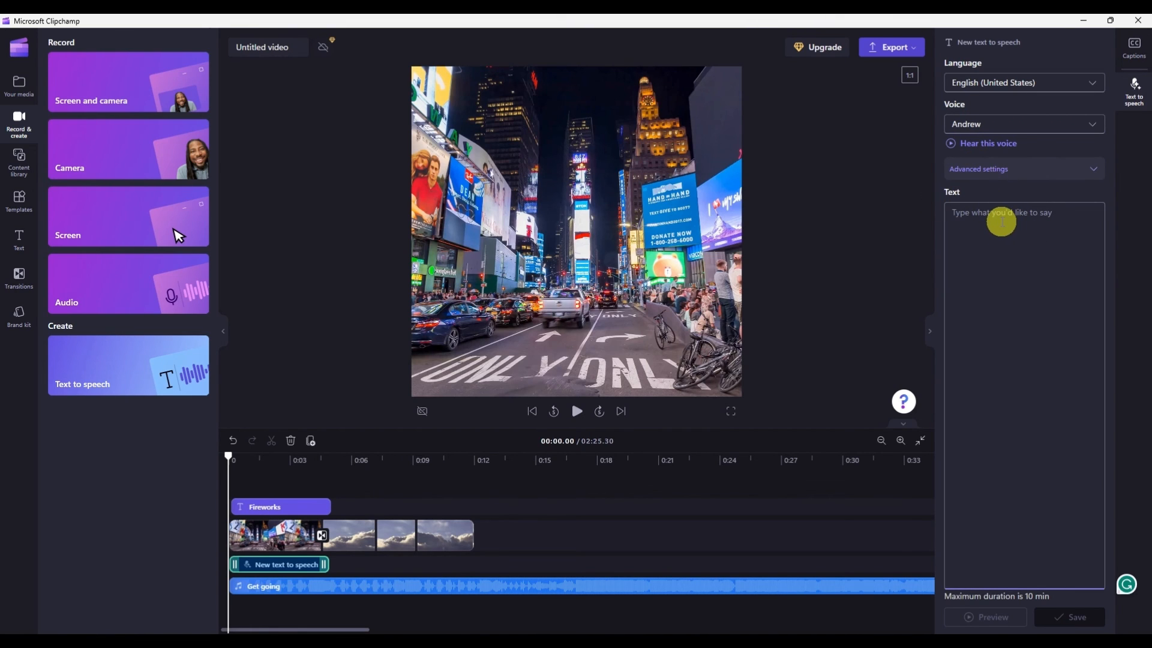
pyautogui.write('Embark on a journey where each destination becomes a chapter of discovery, weaving tales of adventure and cultural immersion across the globe.')
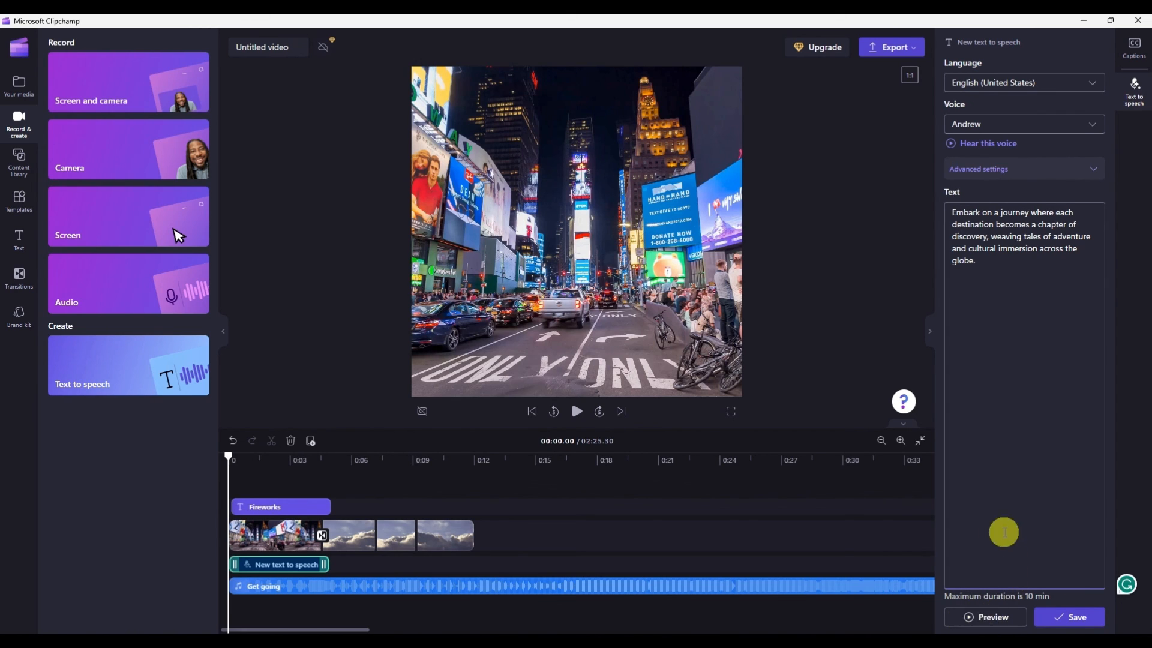
pyautogui.click(1074, 623)
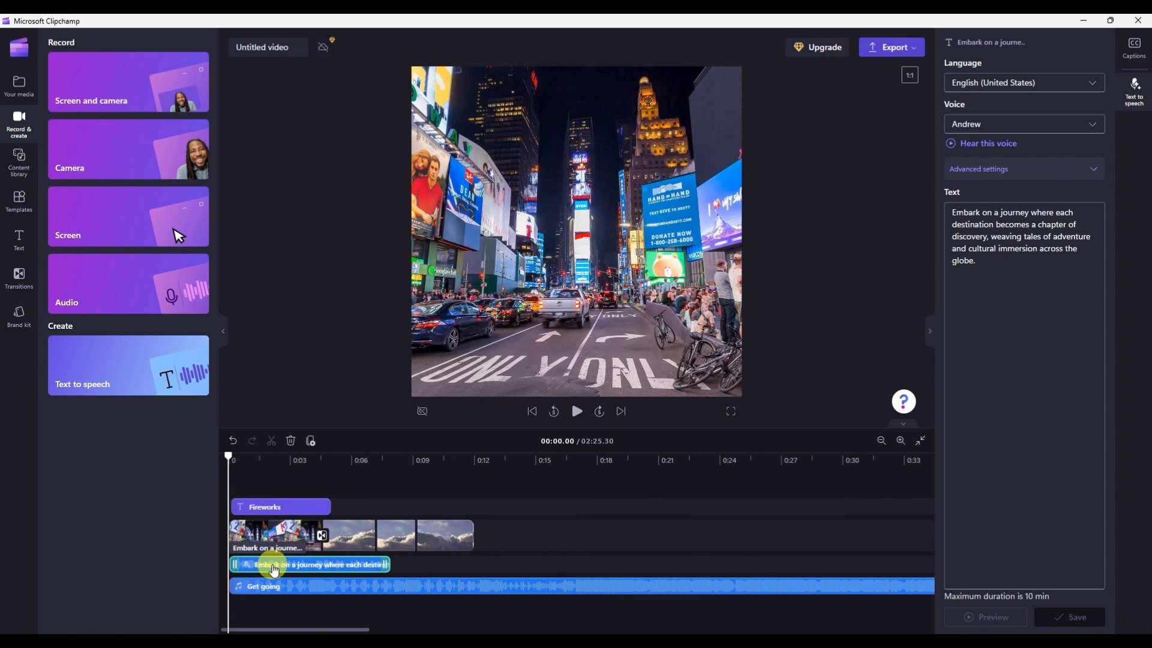
pyautogui.moveTo(274, 570)
pyautogui.mouseDown()
pyautogui.moveTo(390, 568)
pyautogui.moveTo(264, 558)
pyautogui.mouseUp()
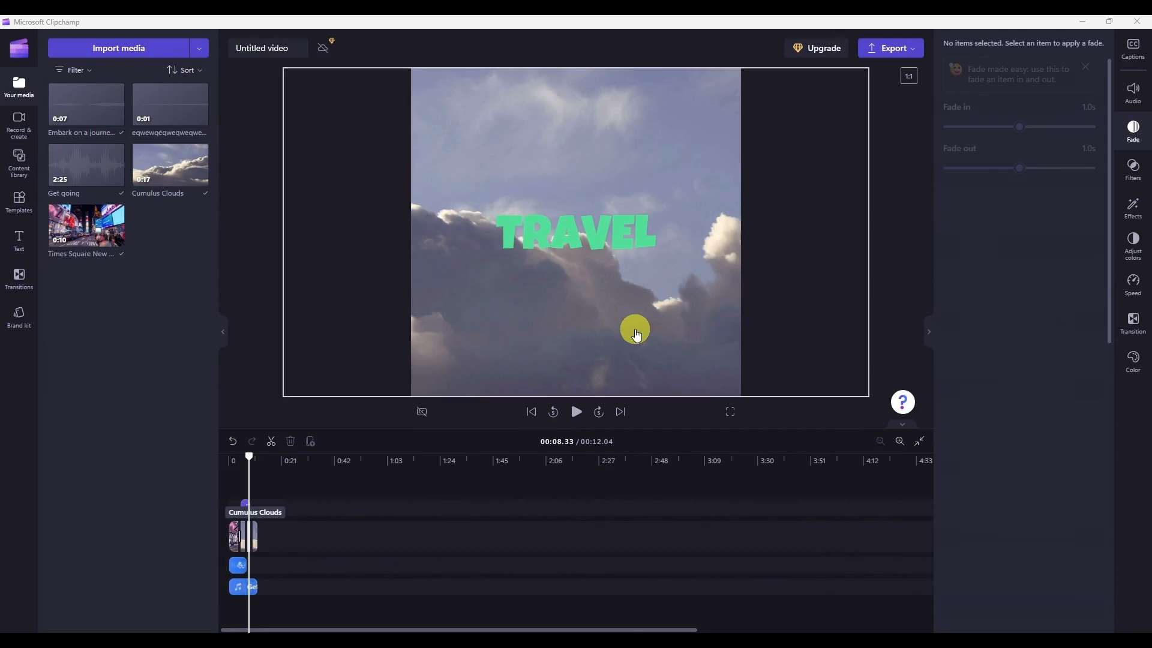